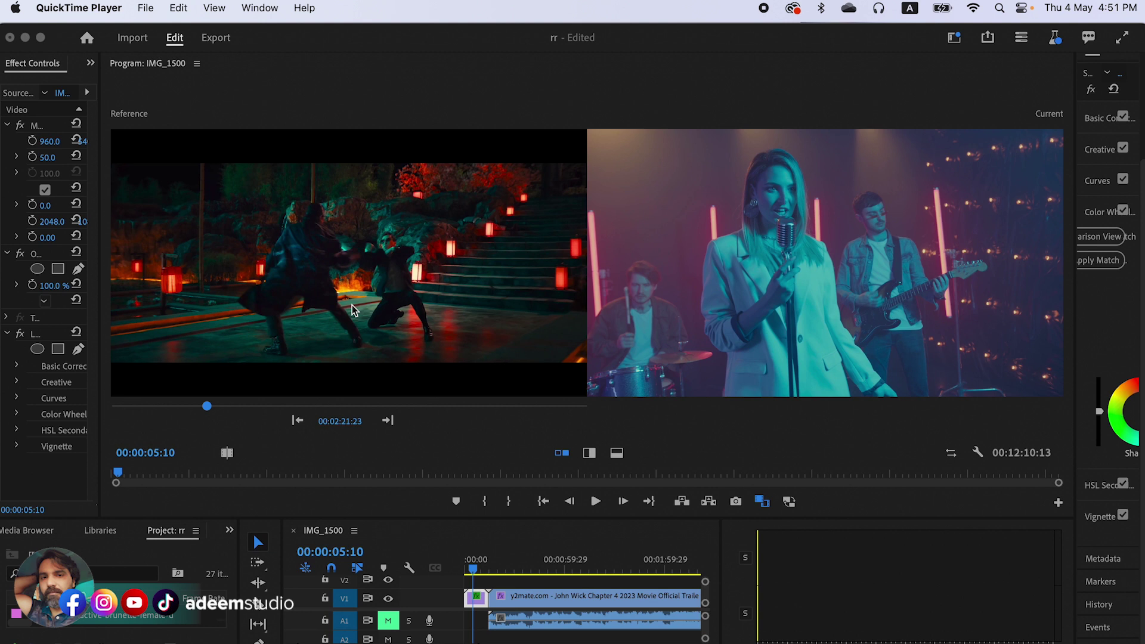
# Bring the Premiere Pro project with the John Wick reference and singer clip back in front of QuickTime Player
pyautogui.click(1074, 297)
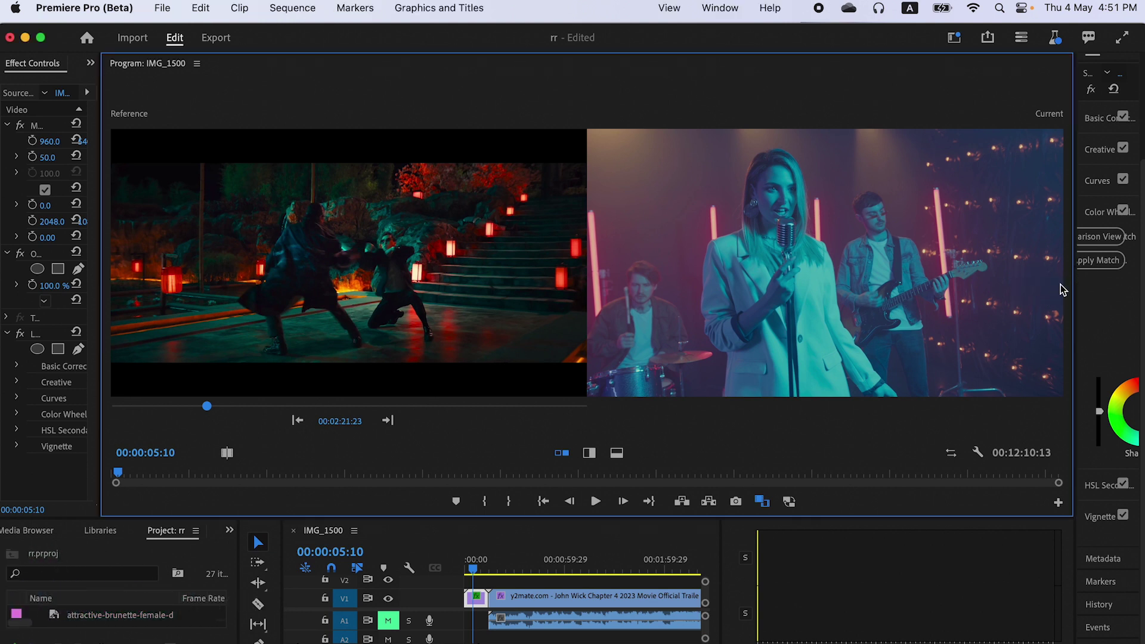
# Widen the Lumetri Color panel, toggle Comparison View, and apply Color Match to the John Wick reference
pyautogui.moveTo(1073, 283); pyautogui.dragTo(855, 257)
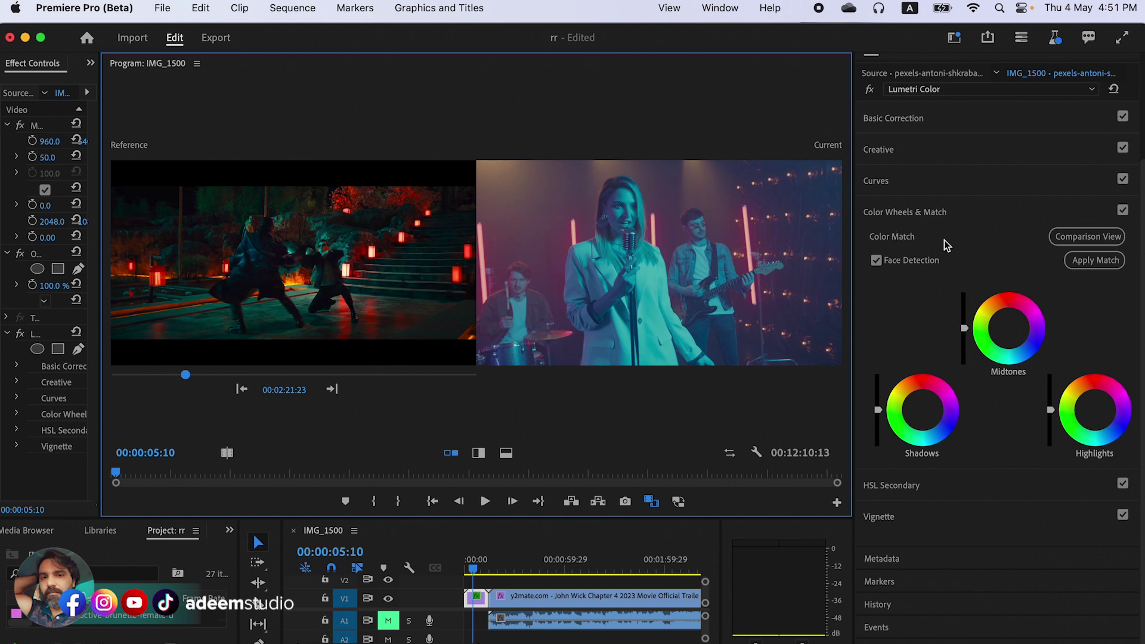
pyautogui.click(1081, 239)
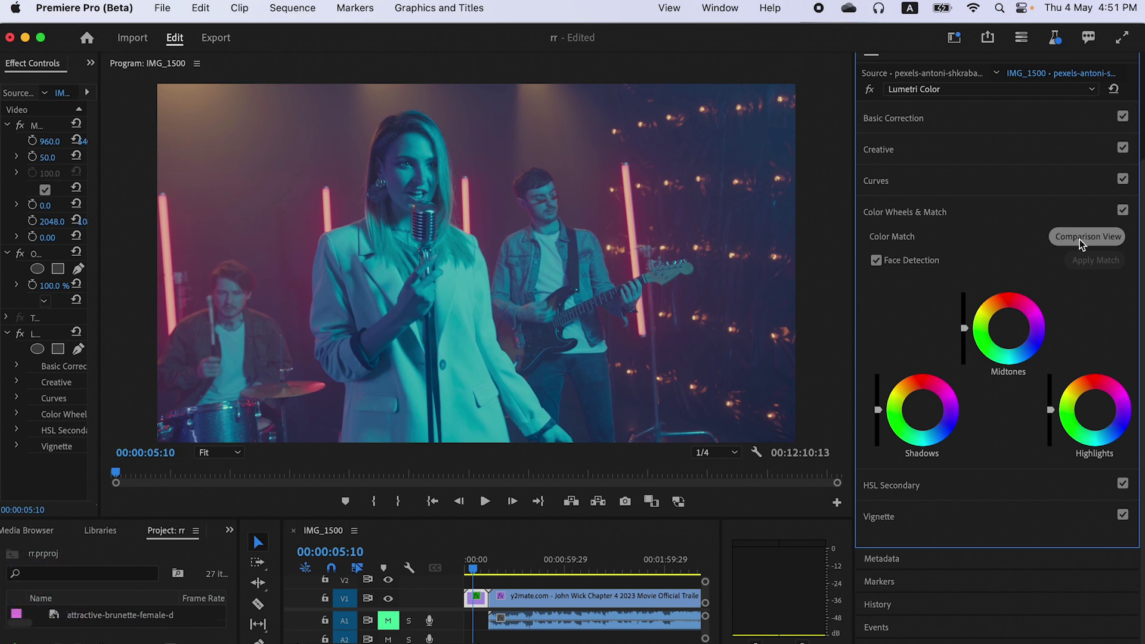
pyautogui.click(1079, 239)
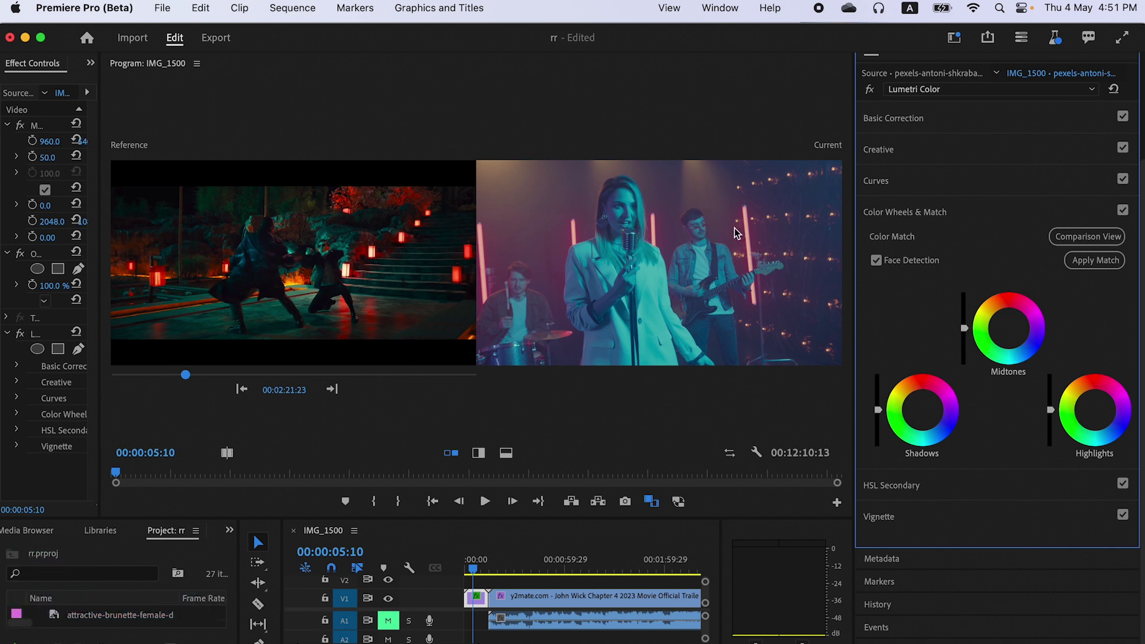
pyautogui.click(1095, 266)
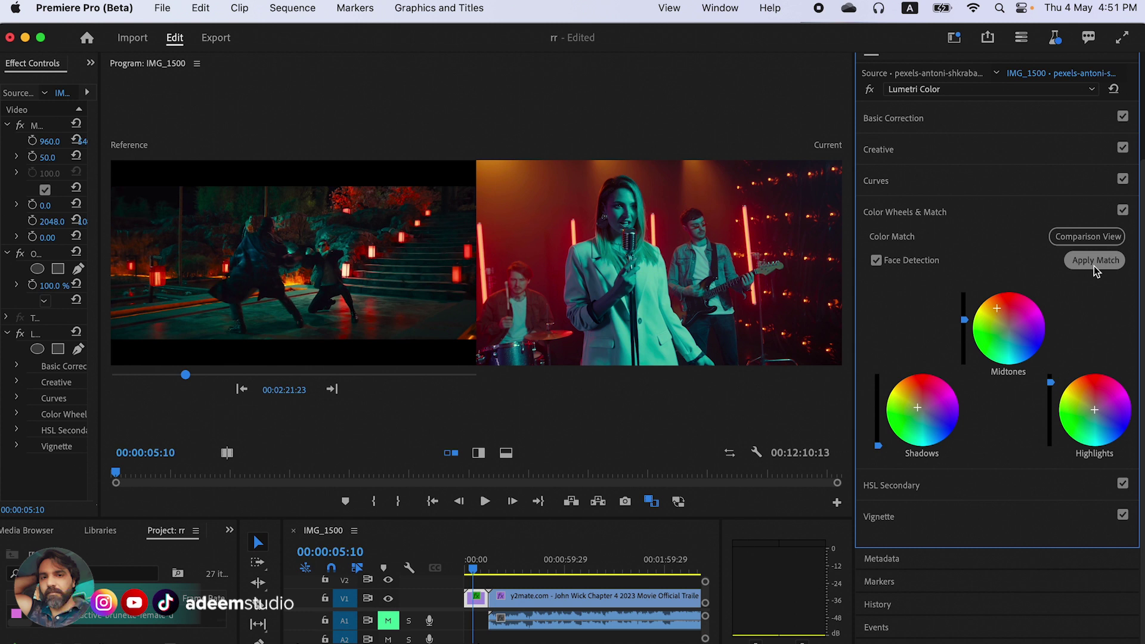
# In Curves, add lifted midtone, lowered shadow and highlight points on the master RGB curve
pyautogui.click(889, 186)
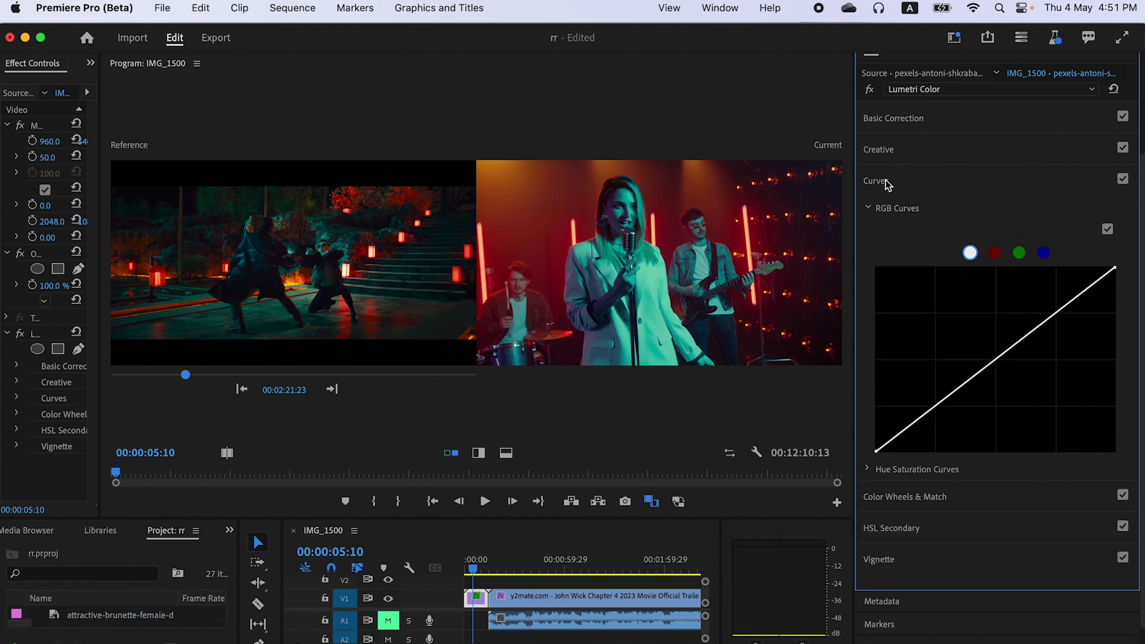
pyautogui.click(998, 358)
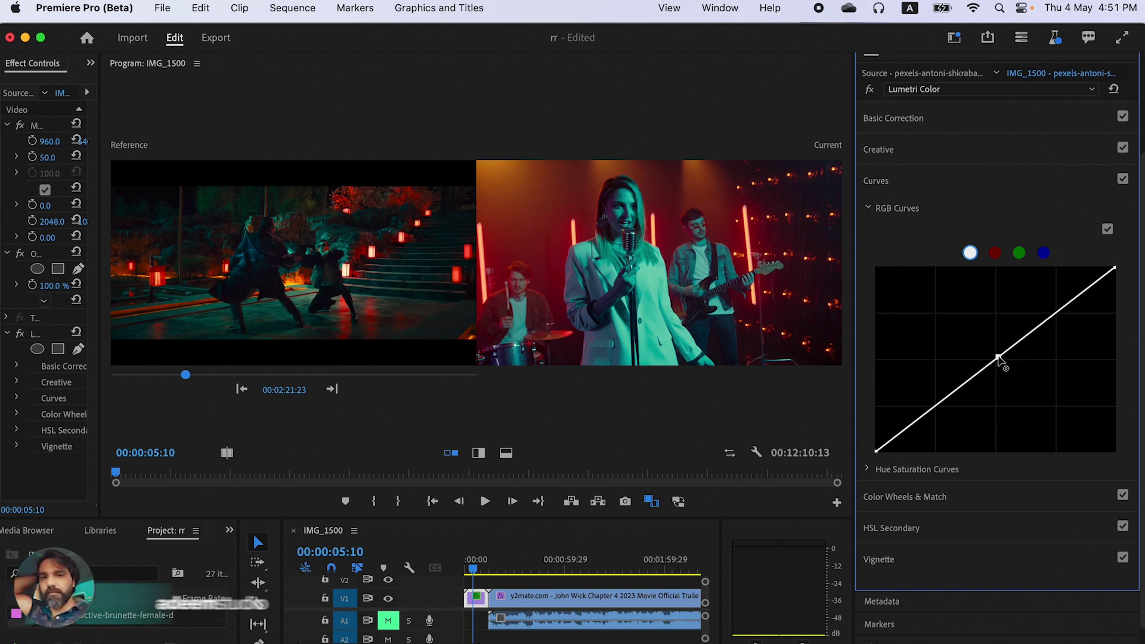
pyautogui.moveTo(997, 356); pyautogui.dragTo(994, 351)
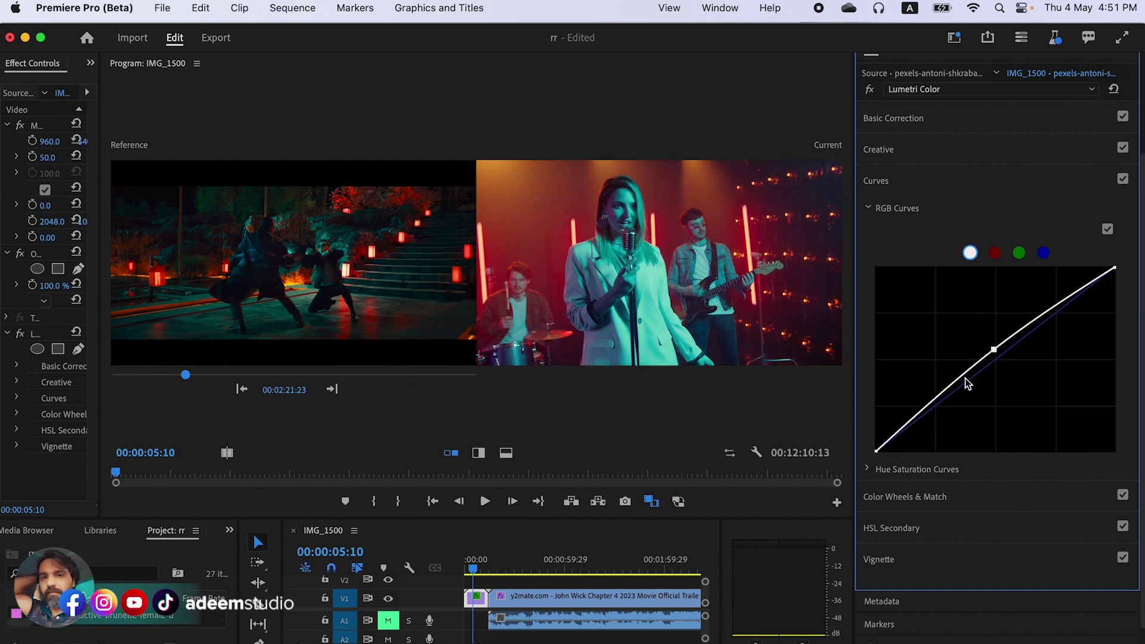
pyautogui.click(934, 398)
pyautogui.moveTo(934, 398); pyautogui.dragTo(940, 407)
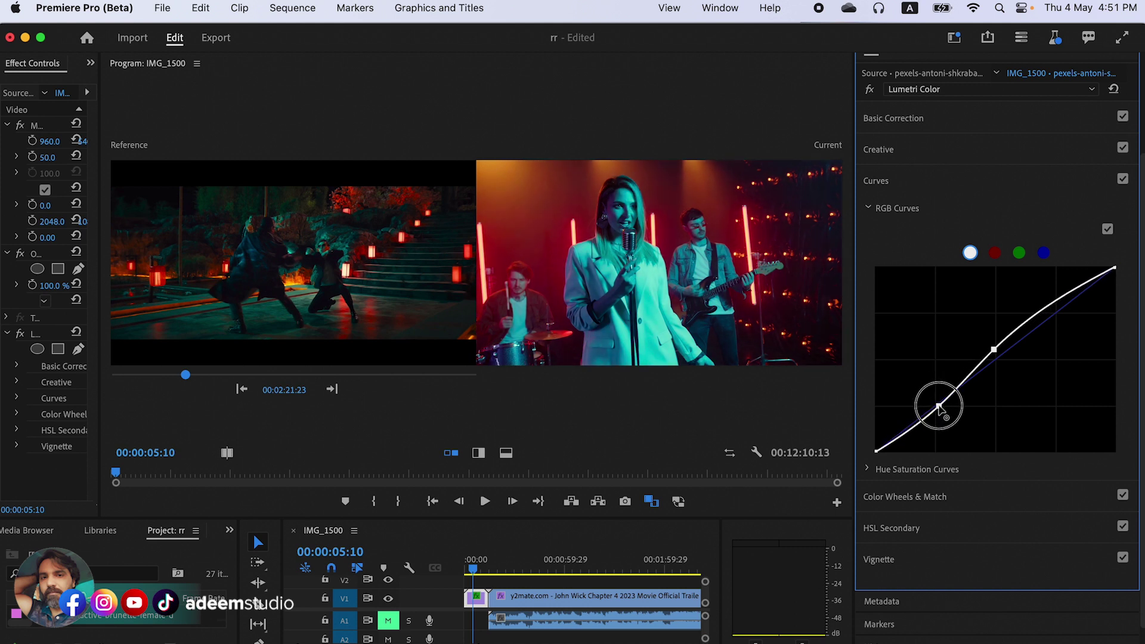
pyautogui.click(1052, 302)
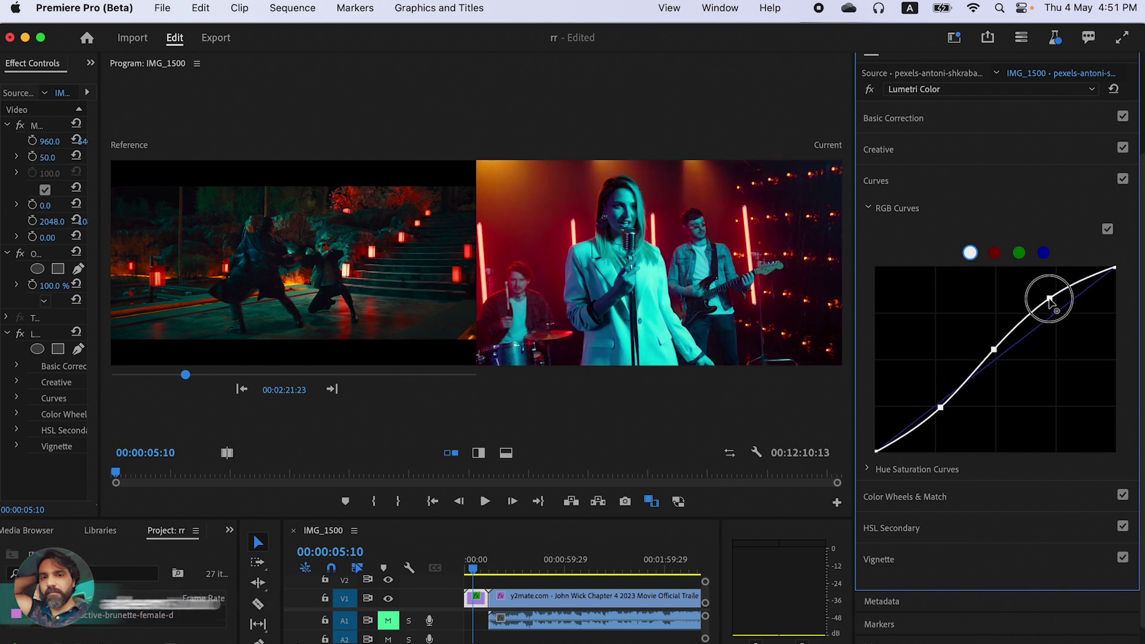
pyautogui.moveTo(1052, 302); pyautogui.dragTo(1054, 302)
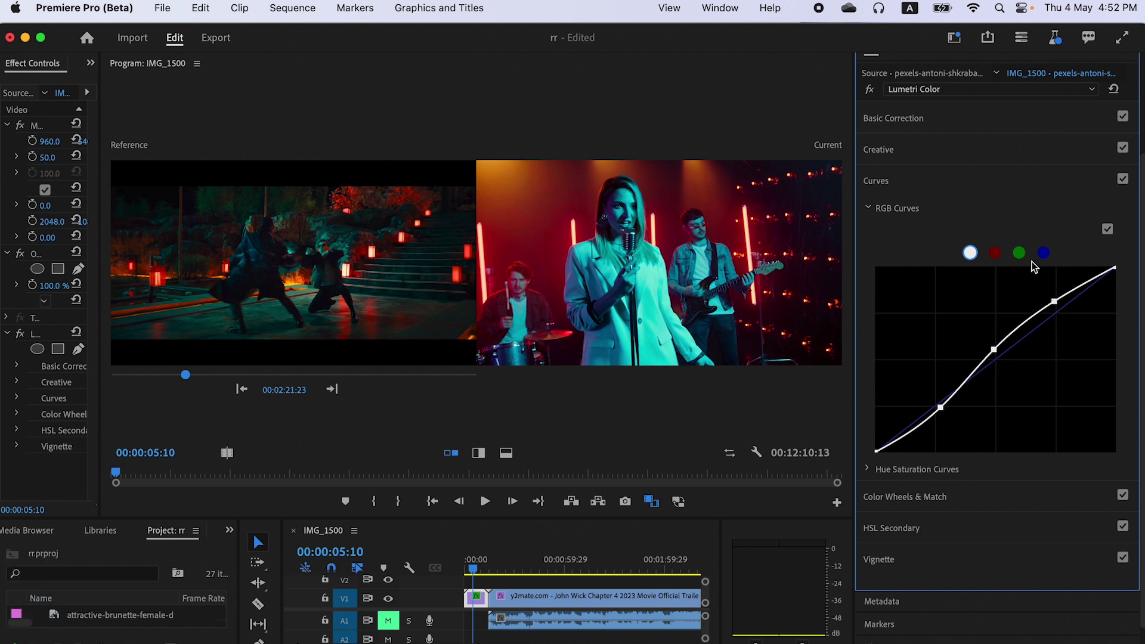
pyautogui.click(1019, 253)
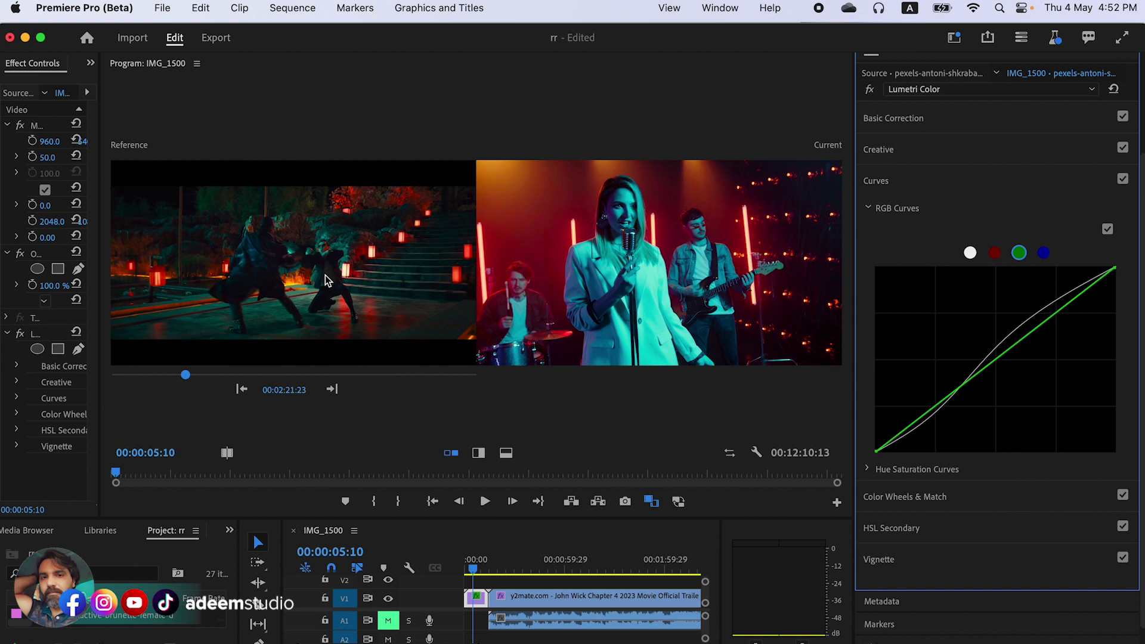
# Pull the green and blue curves down in the midtones
pyautogui.click(997, 361)
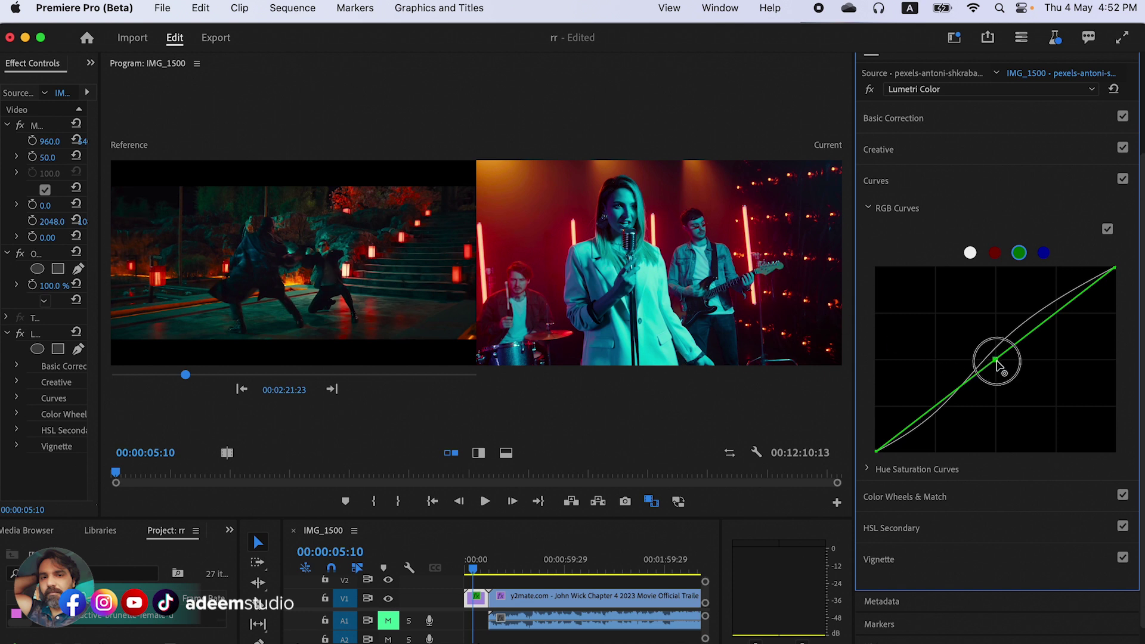
pyautogui.moveTo(998, 362); pyautogui.dragTo(1013, 381)
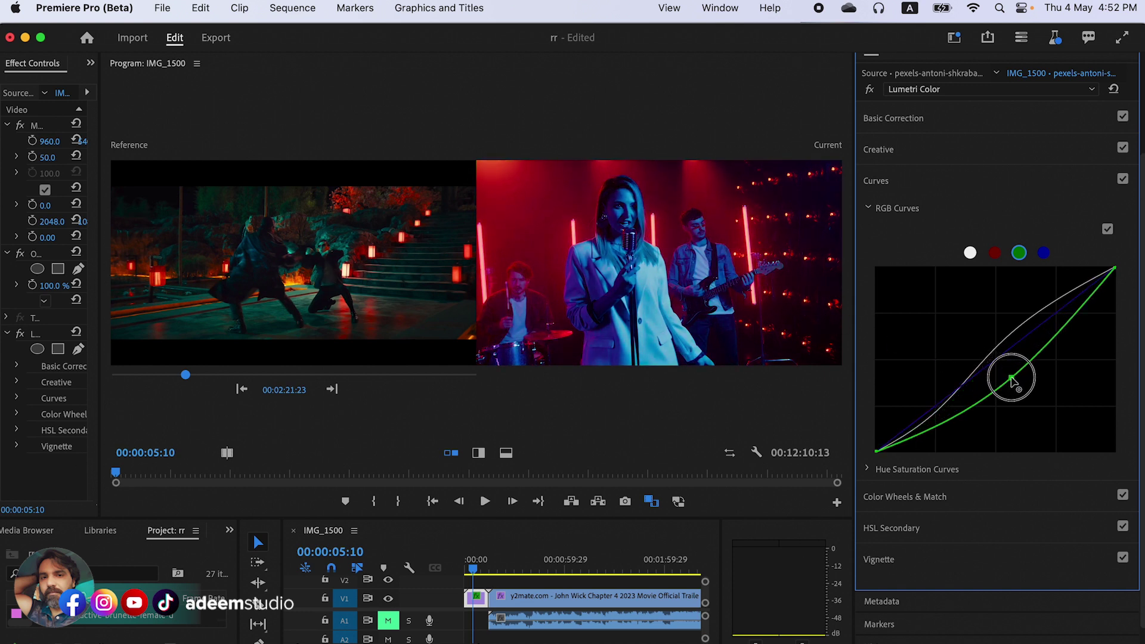
pyautogui.click(1044, 253)
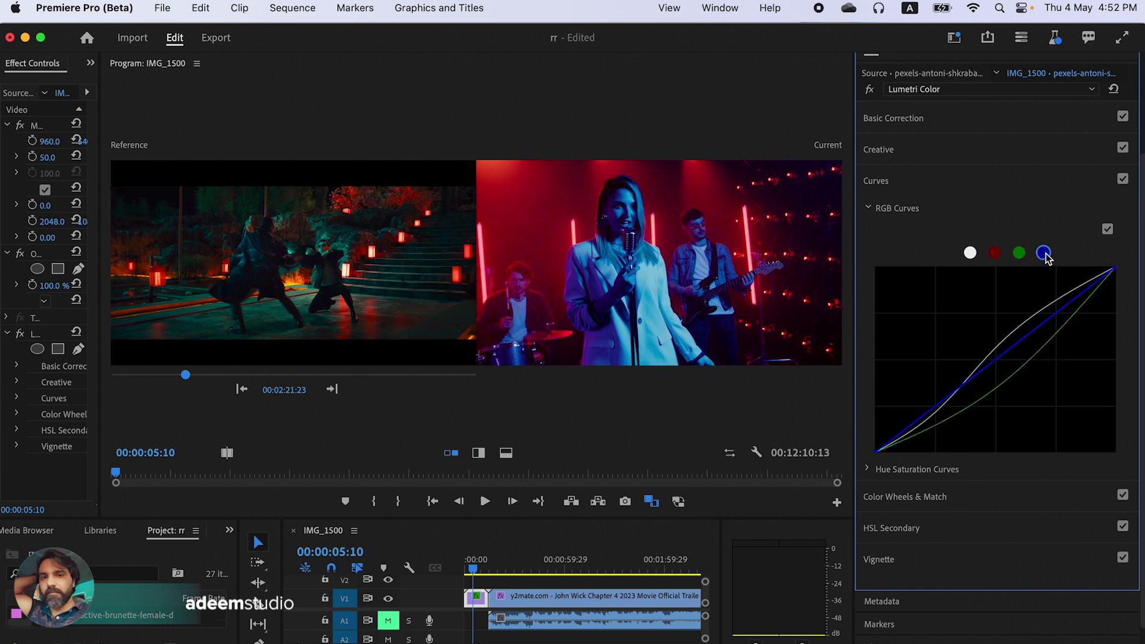
pyautogui.moveTo(1004, 365); pyautogui.dragTo(1019, 386)
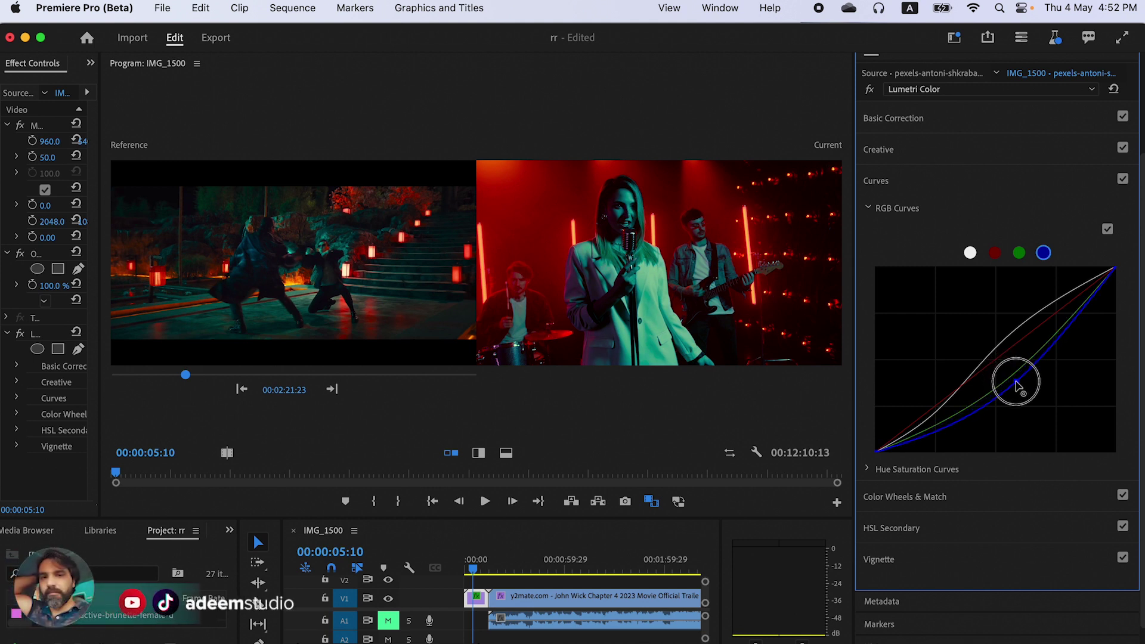
# Raise the red curve's midtones, lower its shadows and shape its upper points
pyautogui.click(995, 255)
pyautogui.moveTo(997, 362); pyautogui.dragTo(990, 353)
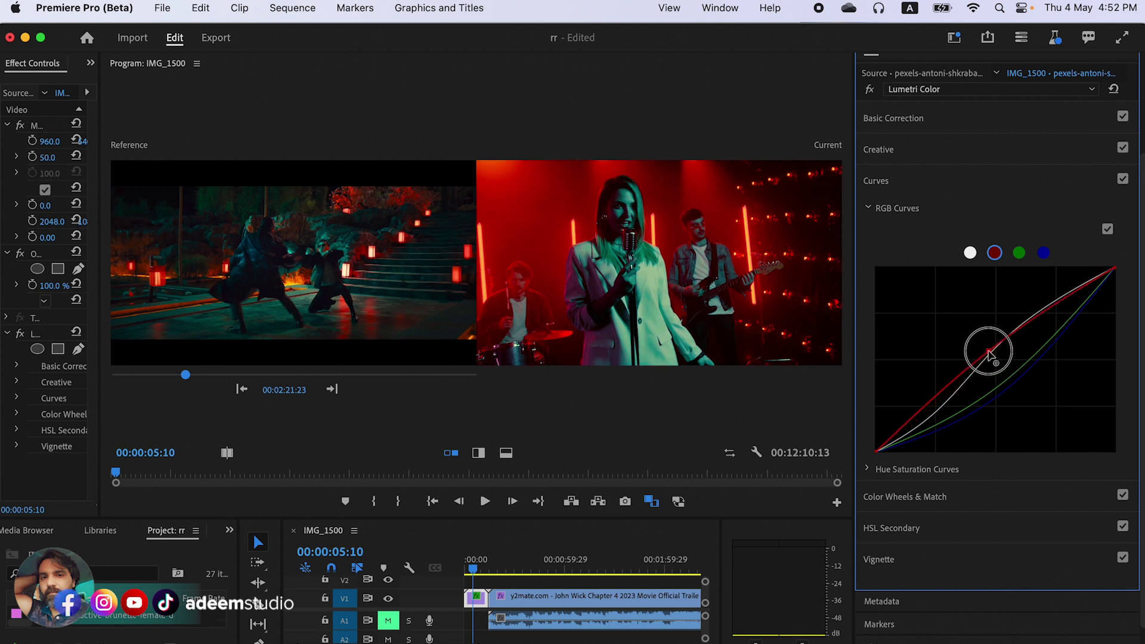
pyautogui.moveTo(989, 353); pyautogui.dragTo(988, 352)
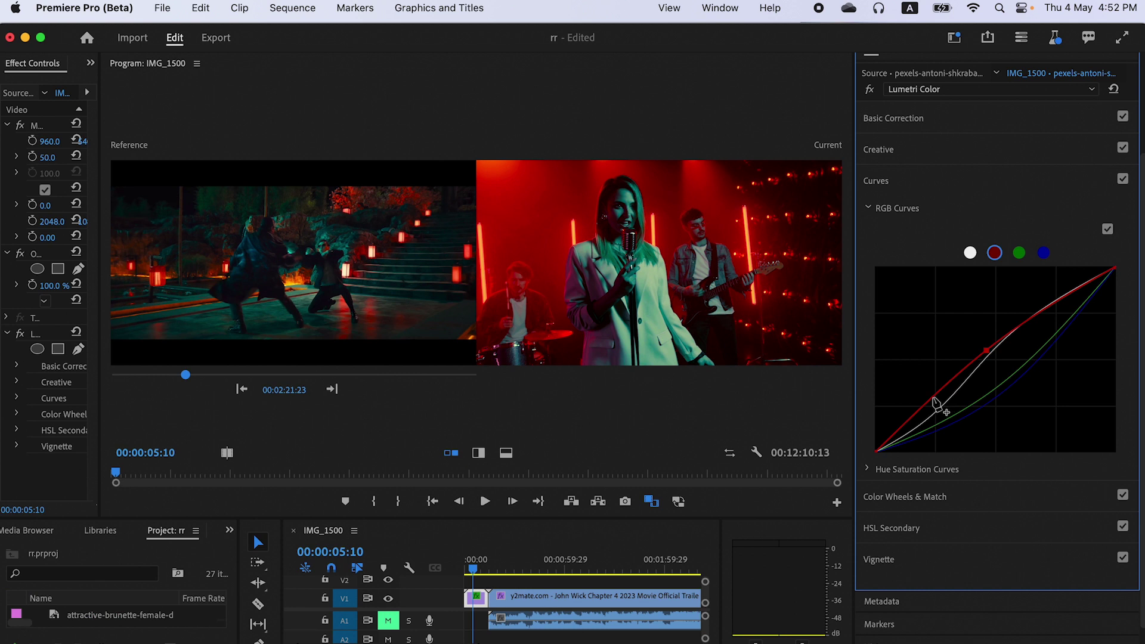
pyautogui.moveTo(940, 405); pyautogui.dragTo(936, 409)
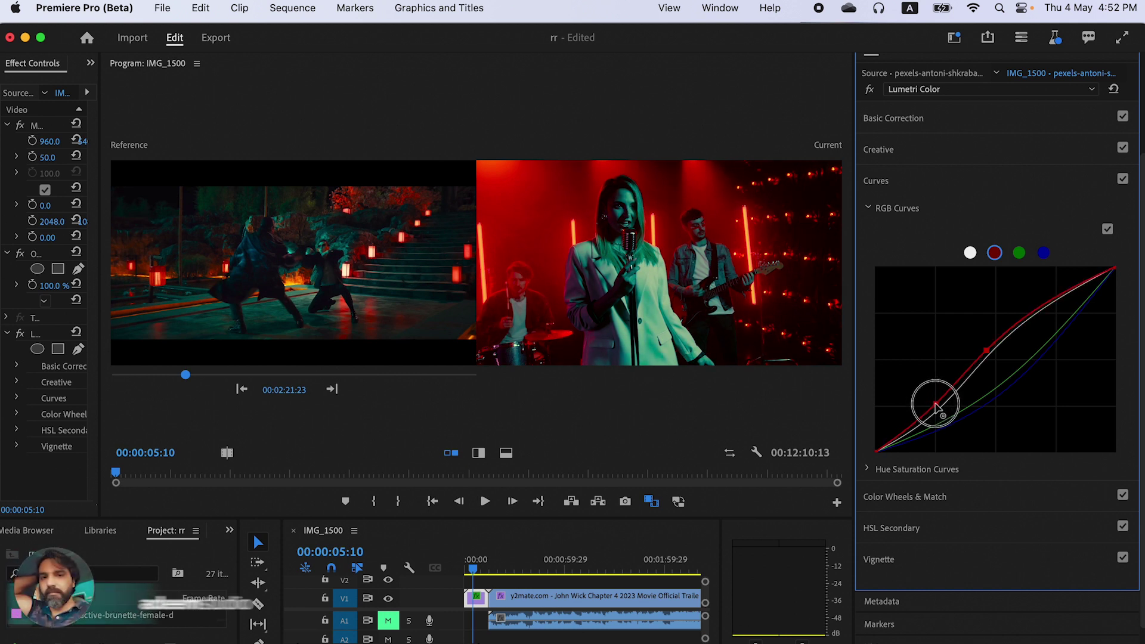
pyautogui.moveTo(1048, 302); pyautogui.dragTo(1038, 294)
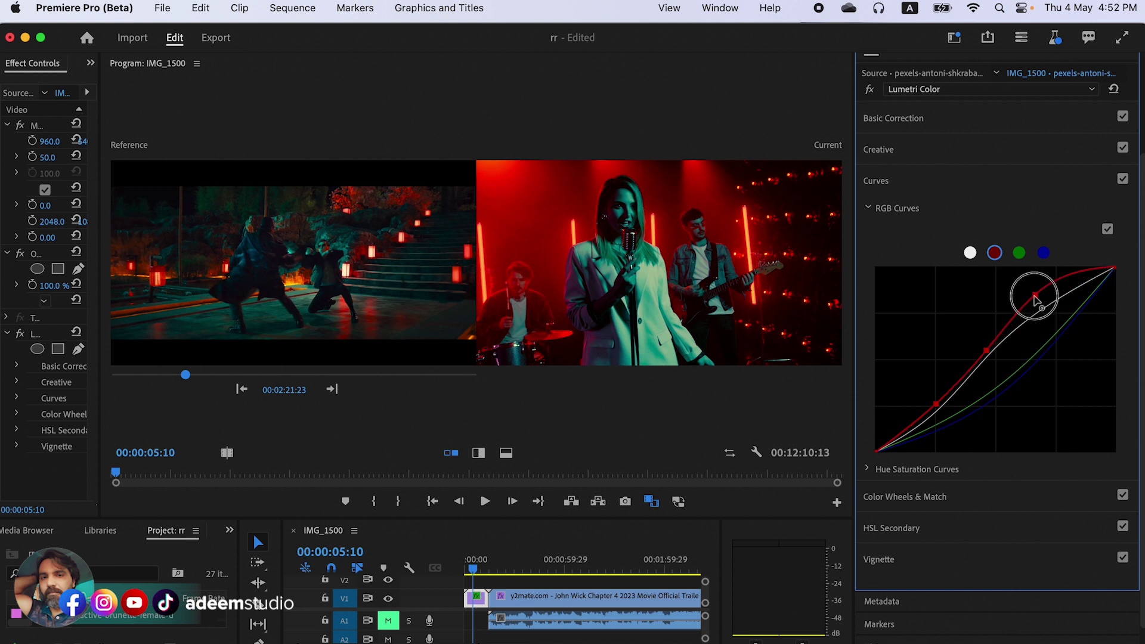
pyautogui.moveTo(1037, 293); pyautogui.dragTo(1030, 300)
pyautogui.moveTo(987, 353); pyautogui.dragTo(983, 351)
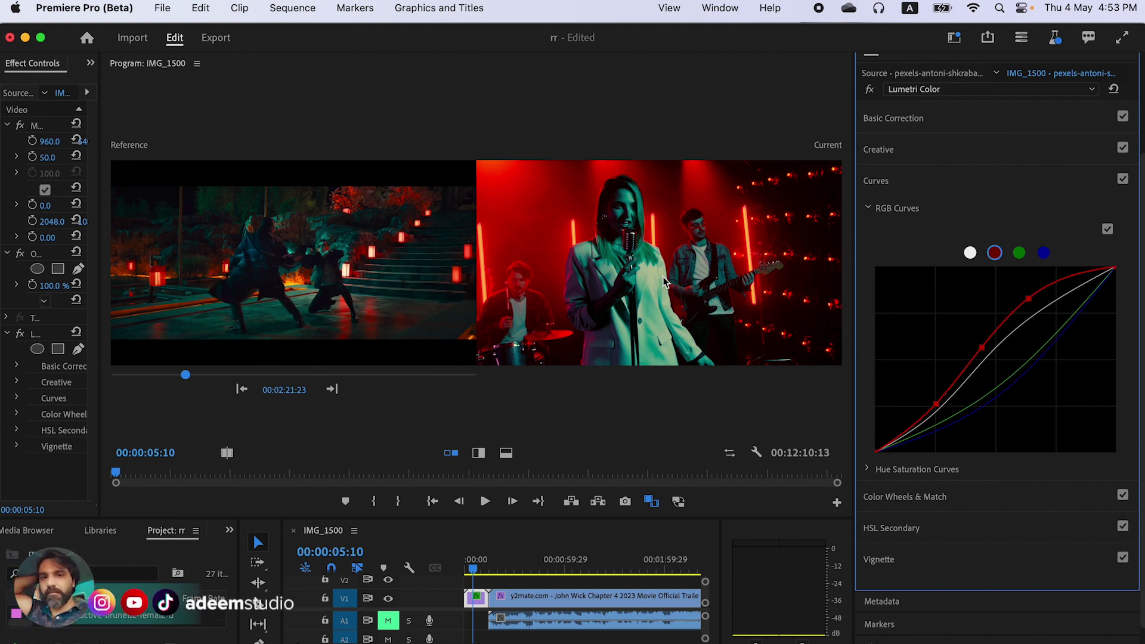
# Refine the master curve's points, darkening shadows and brightening highlights, with the clip shown full size
pyautogui.click(973, 252)
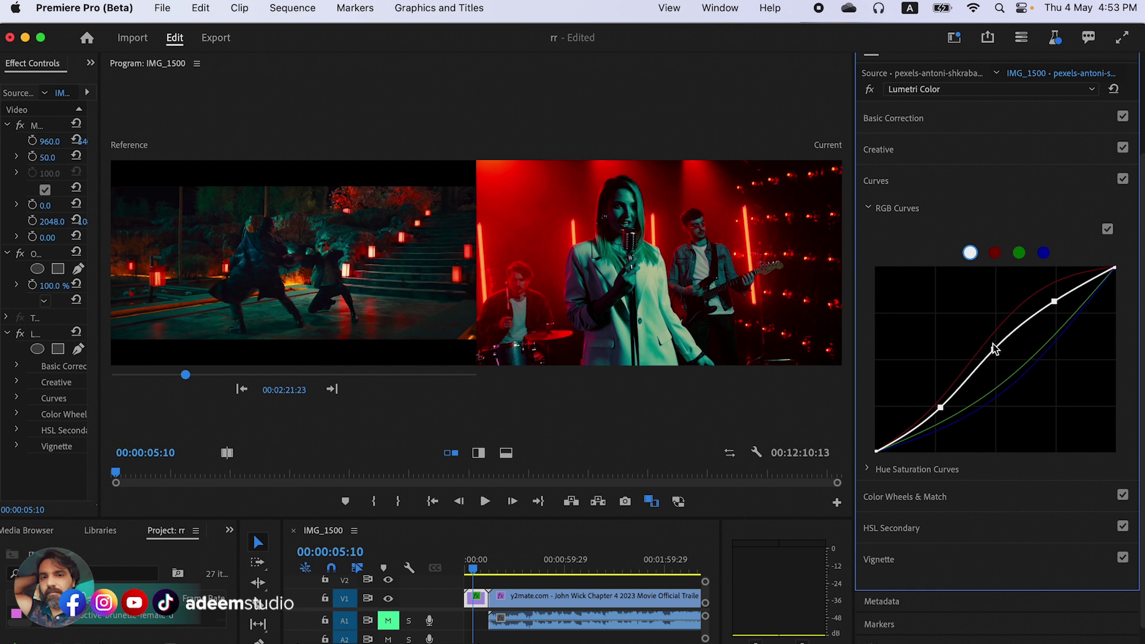
pyautogui.moveTo(995, 350); pyautogui.dragTo(988, 350)
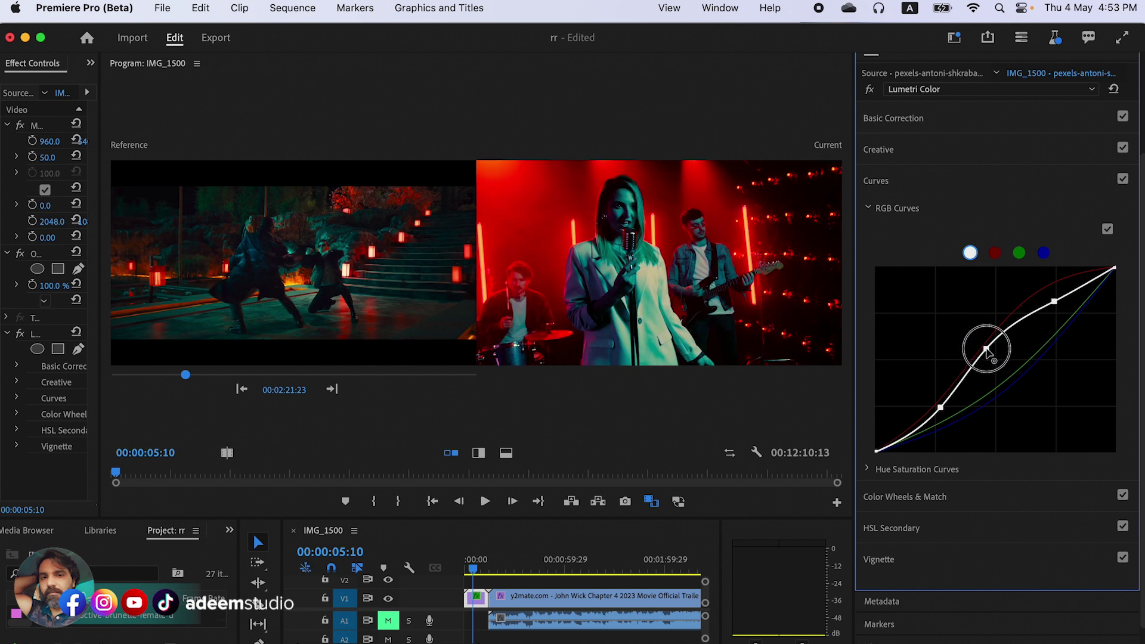
pyautogui.moveTo(1054, 302); pyautogui.dragTo(1057, 304)
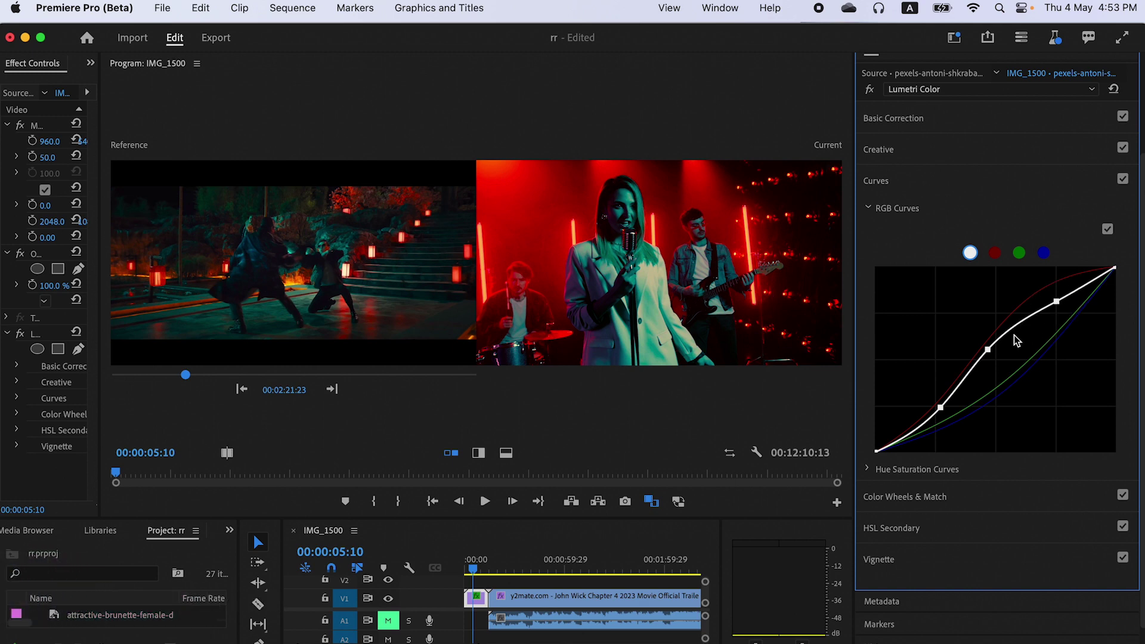
pyautogui.moveTo(989, 351); pyautogui.dragTo(991, 353)
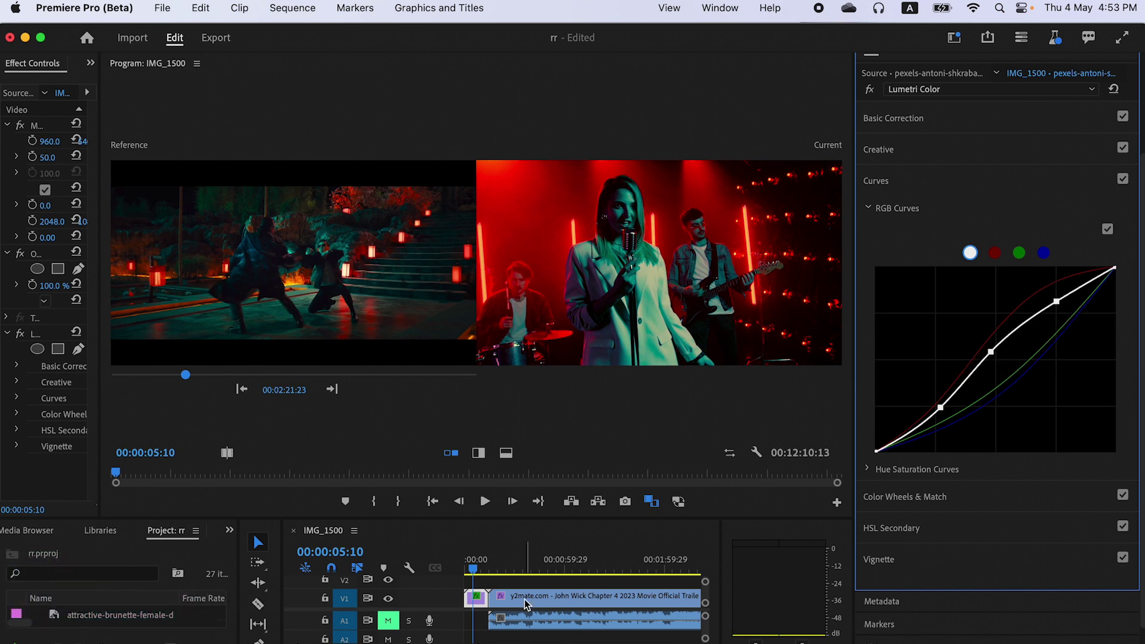
pyautogui.click(652, 501)
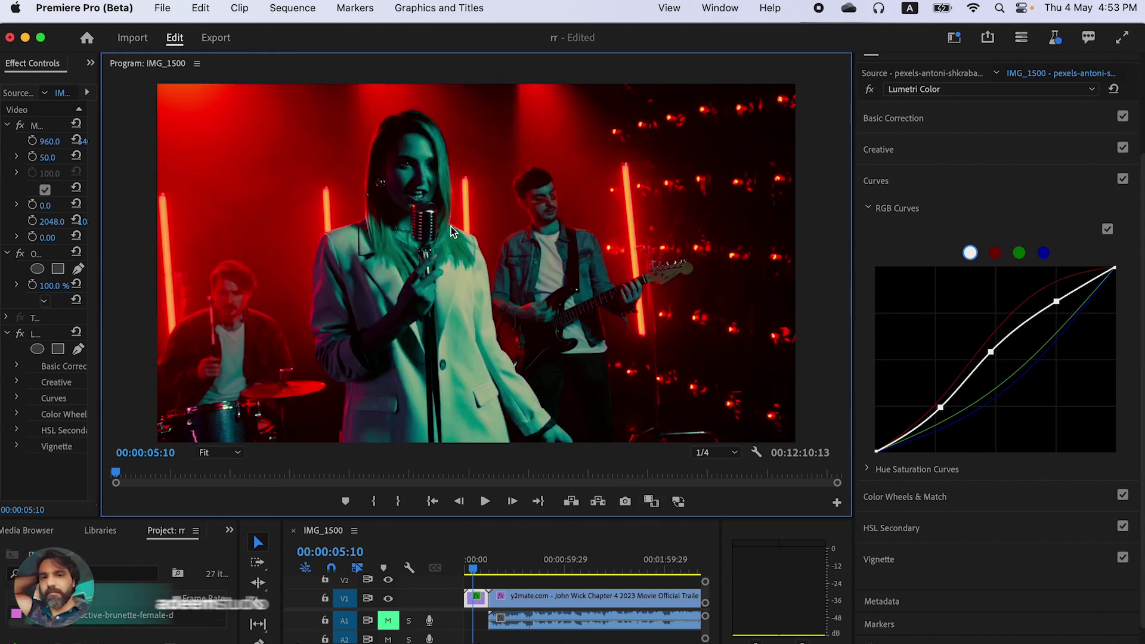
pyautogui.moveTo(941, 407); pyautogui.dragTo(940, 410)
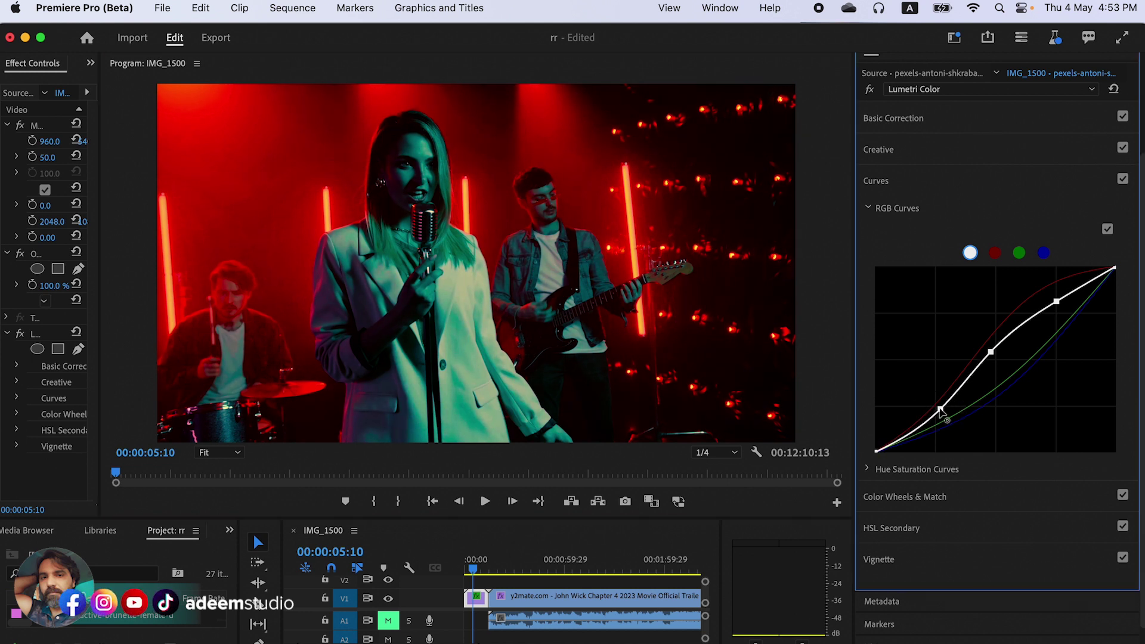
pyautogui.moveTo(1054, 304); pyautogui.dragTo(1051, 296)
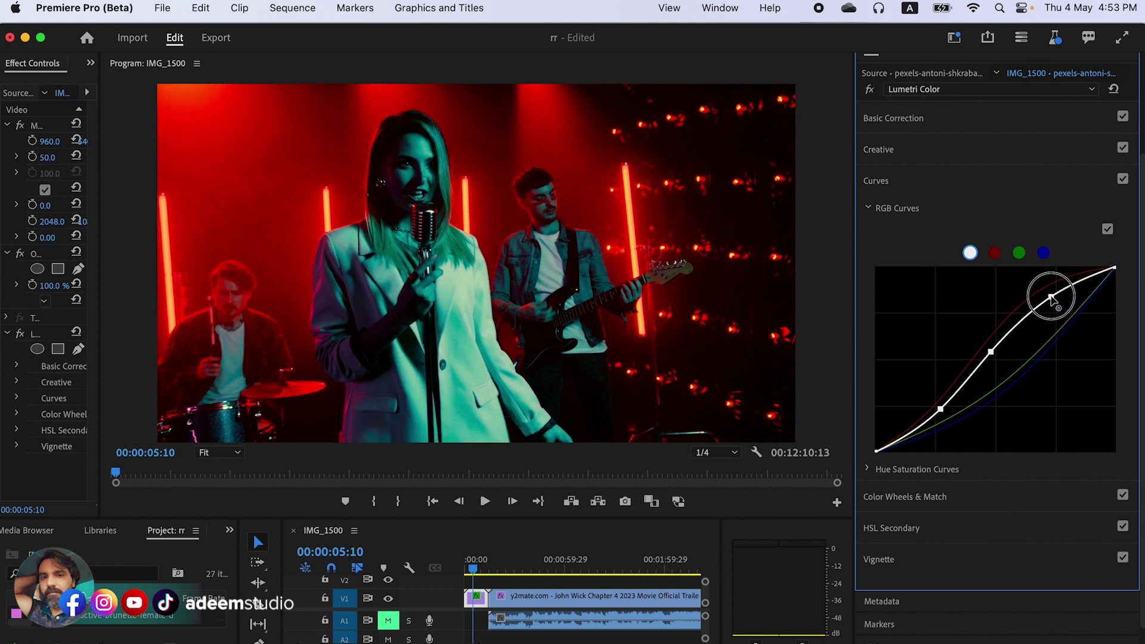
# Reshape the red curve, lowering its upper point and pulling the shadow point back down
pyautogui.click(996, 253)
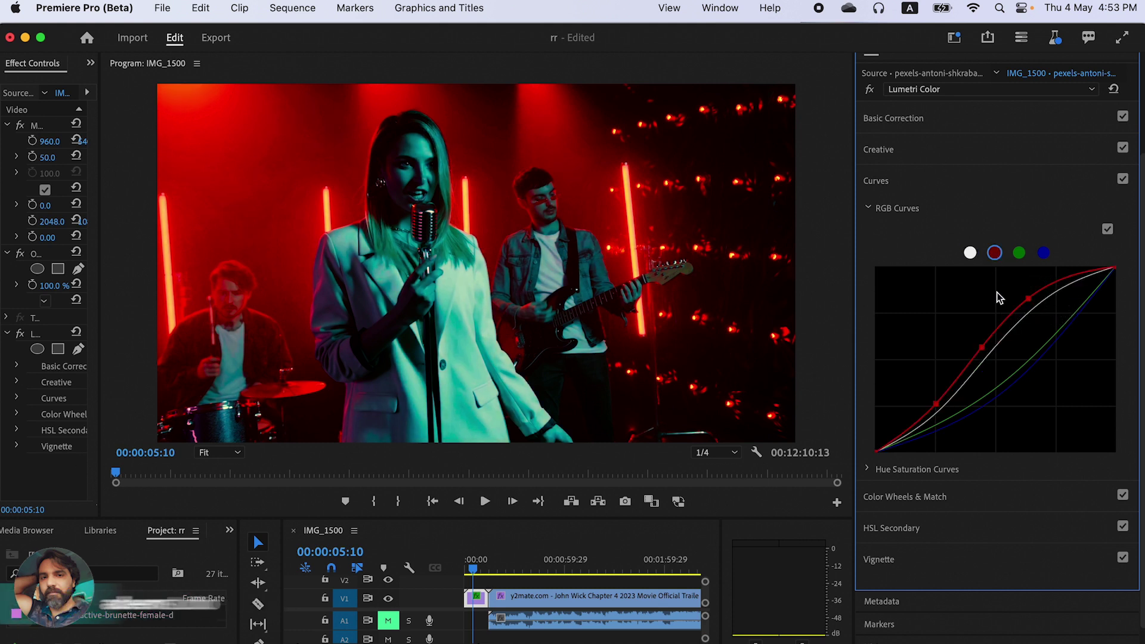
pyautogui.click(1030, 300)
pyautogui.moveTo(1028, 298); pyautogui.dragTo(982, 340)
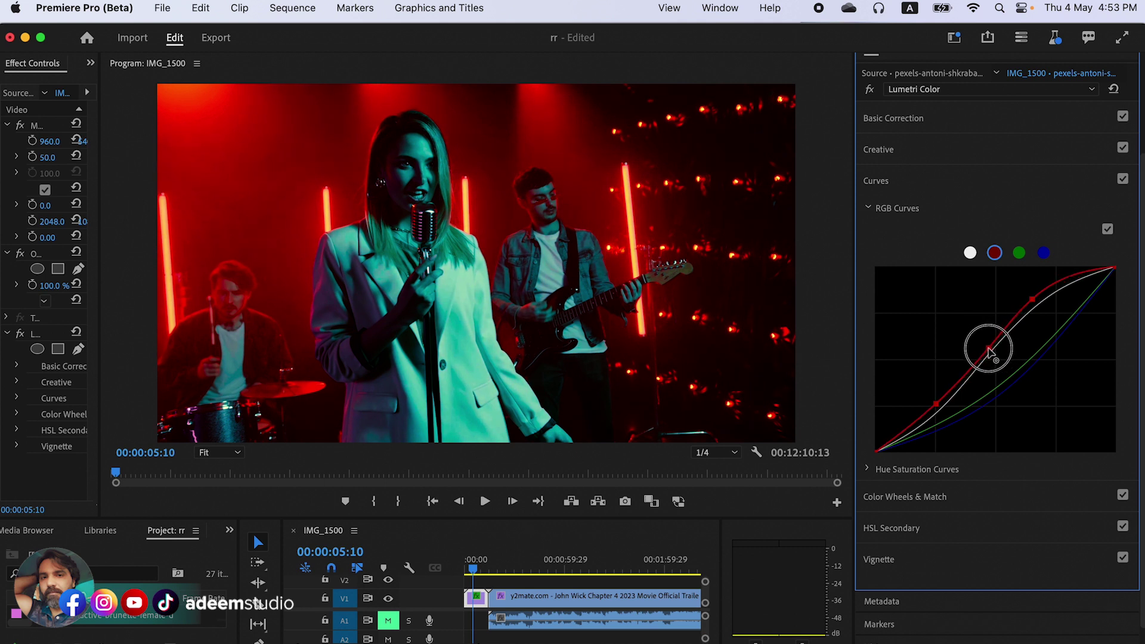
pyautogui.moveTo(983, 343); pyautogui.dragTo(987, 347)
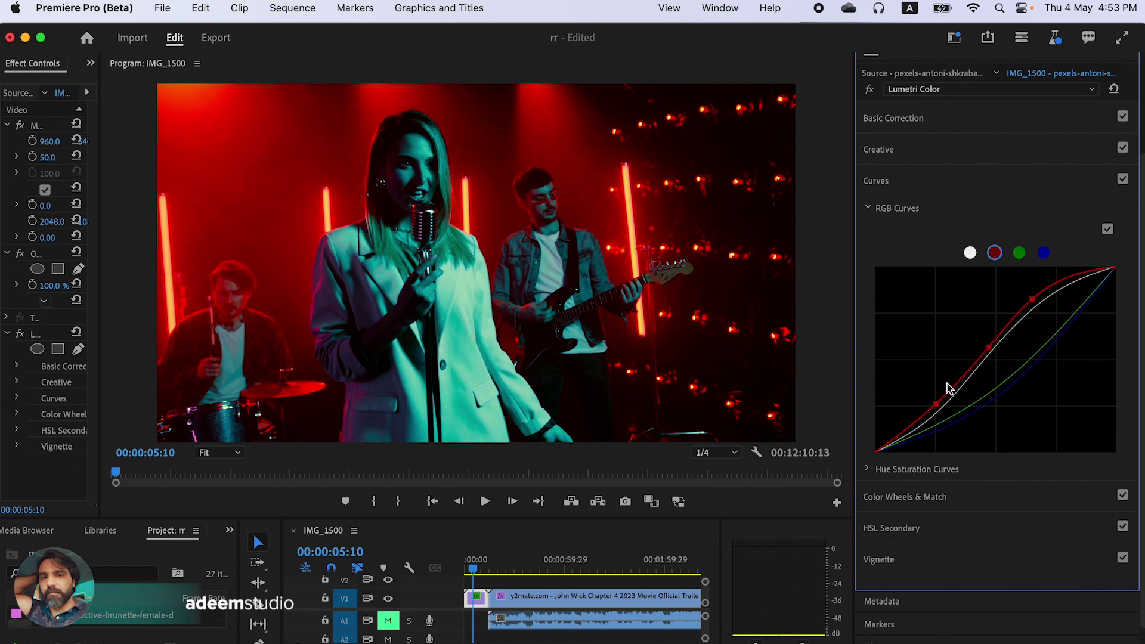
pyautogui.moveTo(937, 404); pyautogui.dragTo(927, 407)
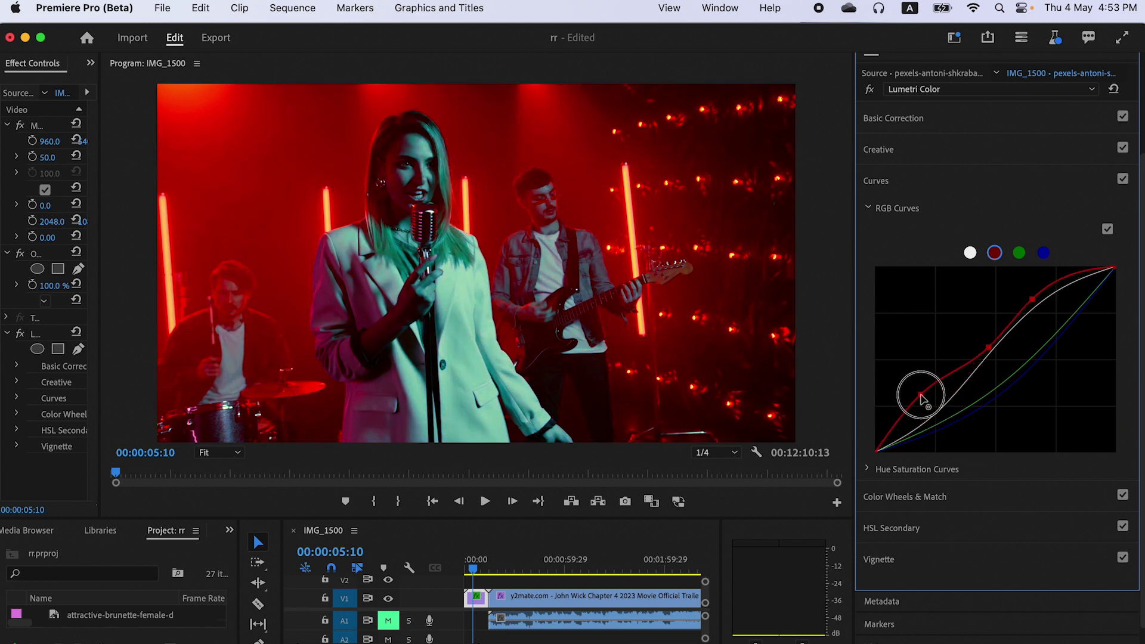
pyautogui.moveTo(926, 408); pyautogui.dragTo(917, 391)
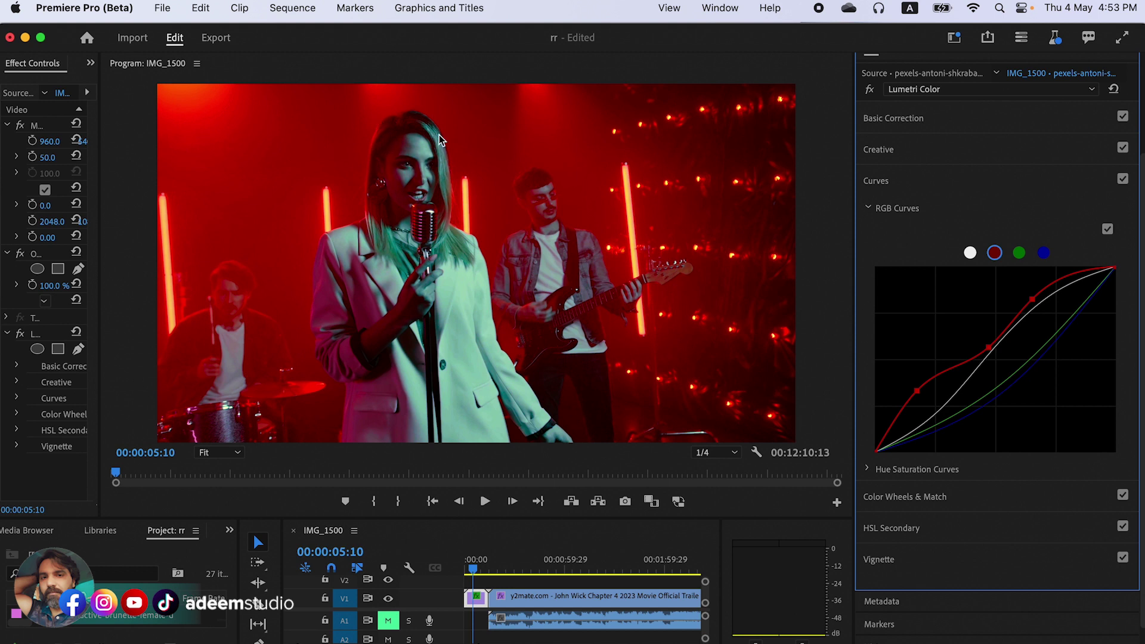
pyautogui.moveTo(917, 392); pyautogui.dragTo(928, 417)
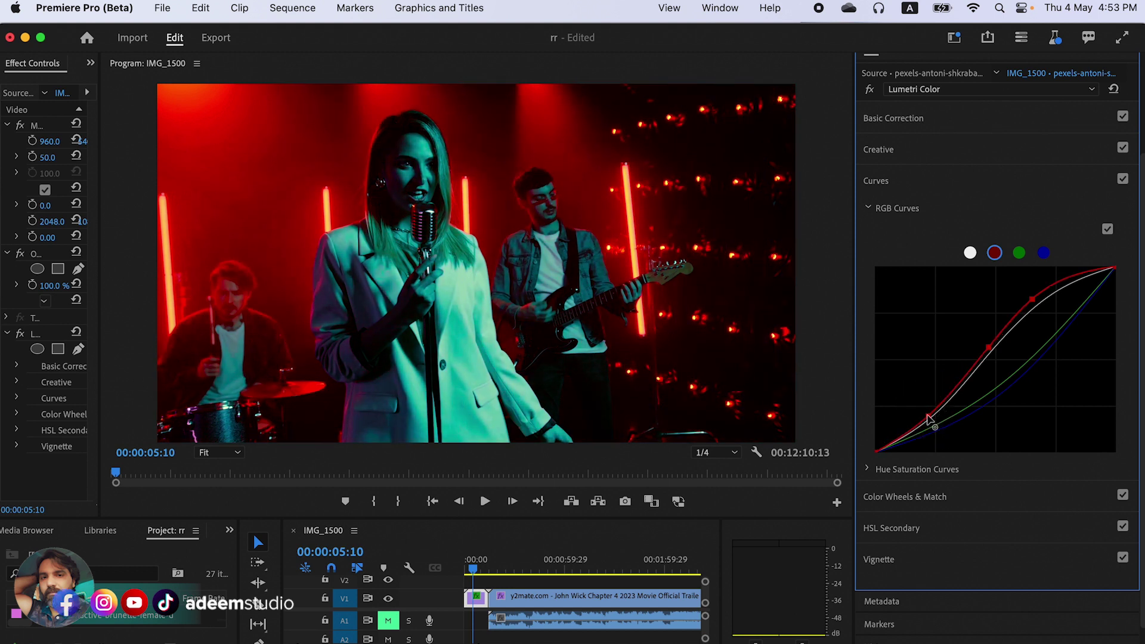
pyautogui.click(929, 421)
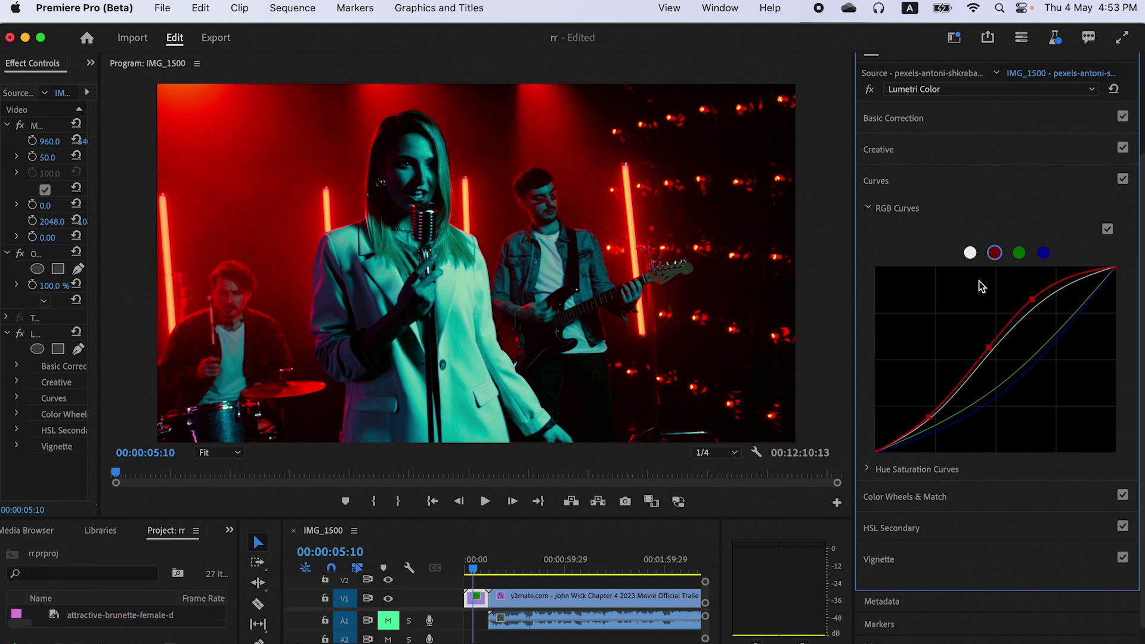
# Add and lift a green midtone point, then lower and slightly ease back the blue midtone point
pyautogui.click(1019, 253)
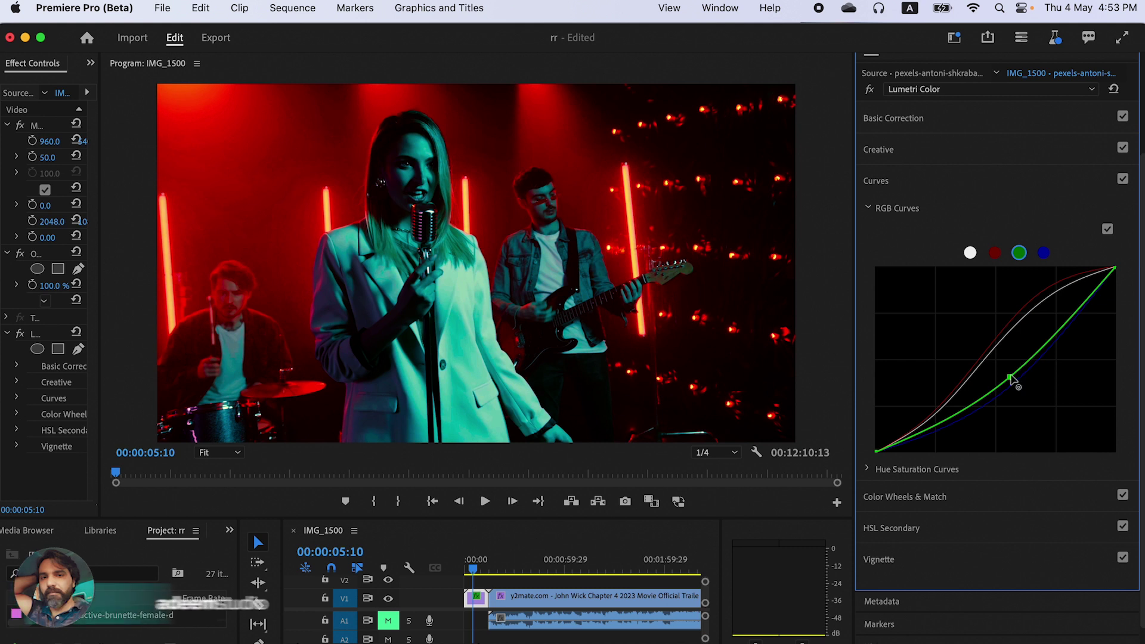
pyautogui.click(1014, 380)
pyautogui.moveTo(1016, 383); pyautogui.dragTo(1012, 380)
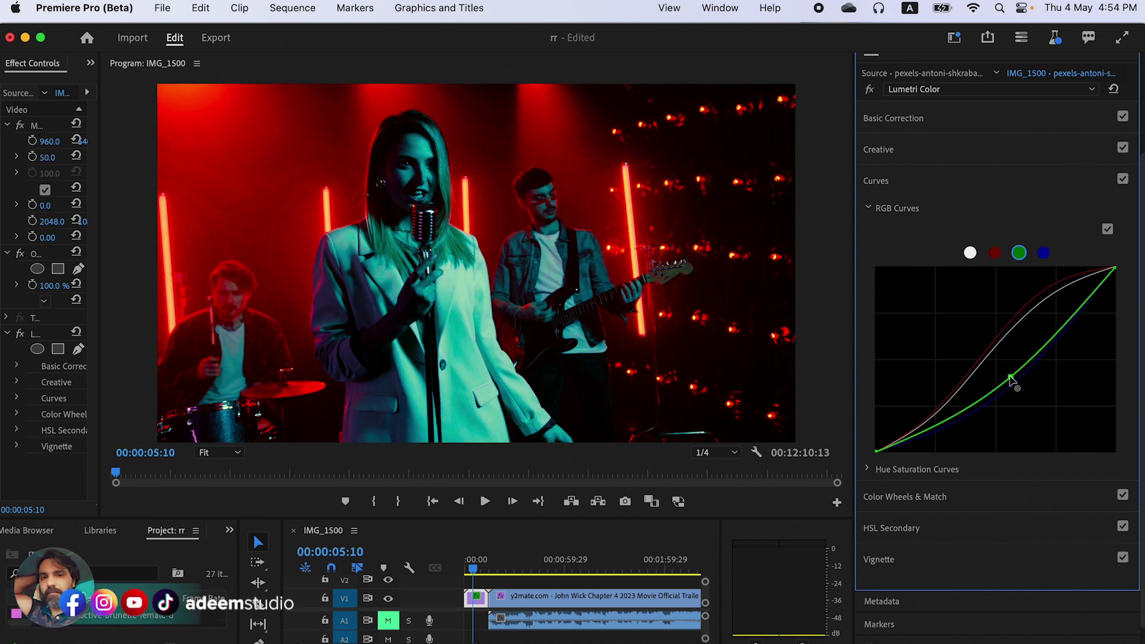
pyautogui.click(1044, 253)
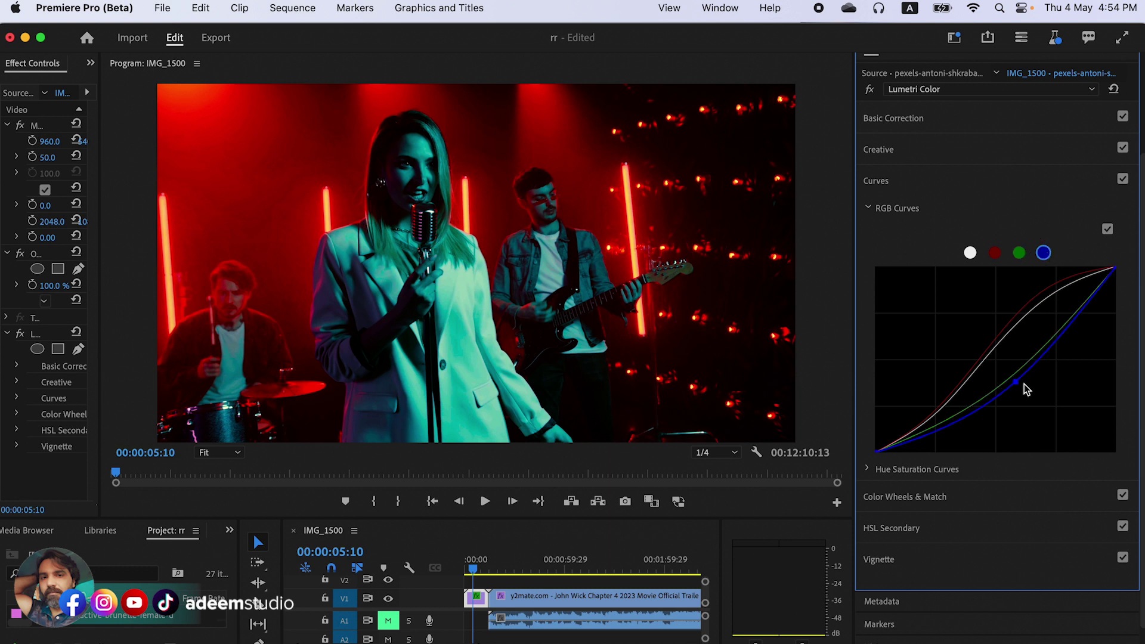
pyautogui.moveTo(1024, 383); pyautogui.dragTo(1023, 391)
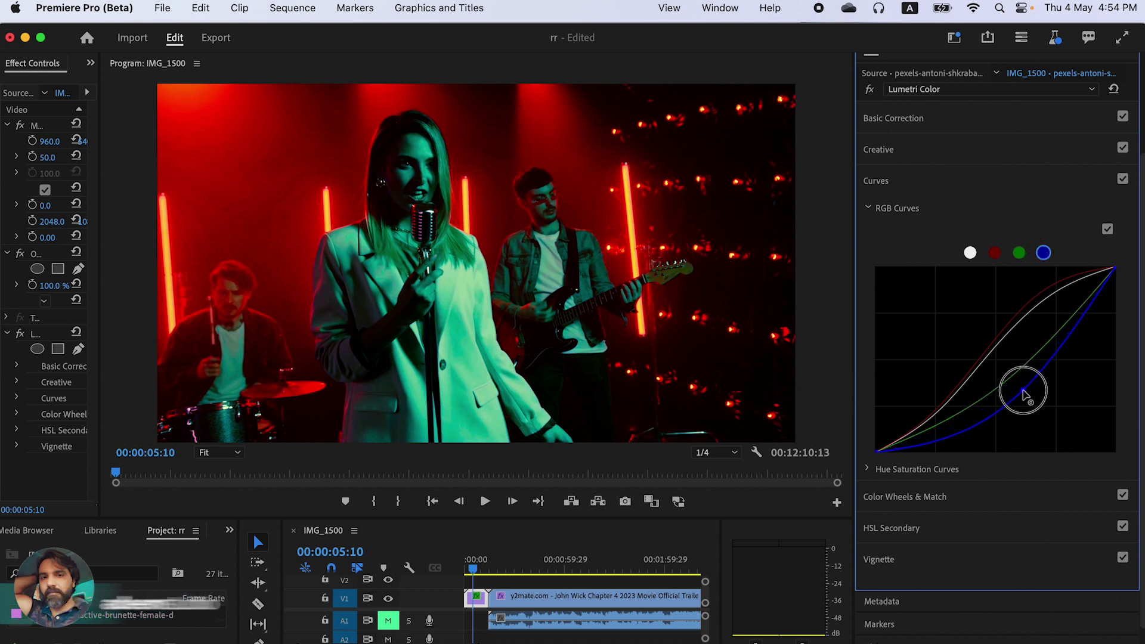
pyautogui.moveTo(1024, 394); pyautogui.dragTo(1018, 387)
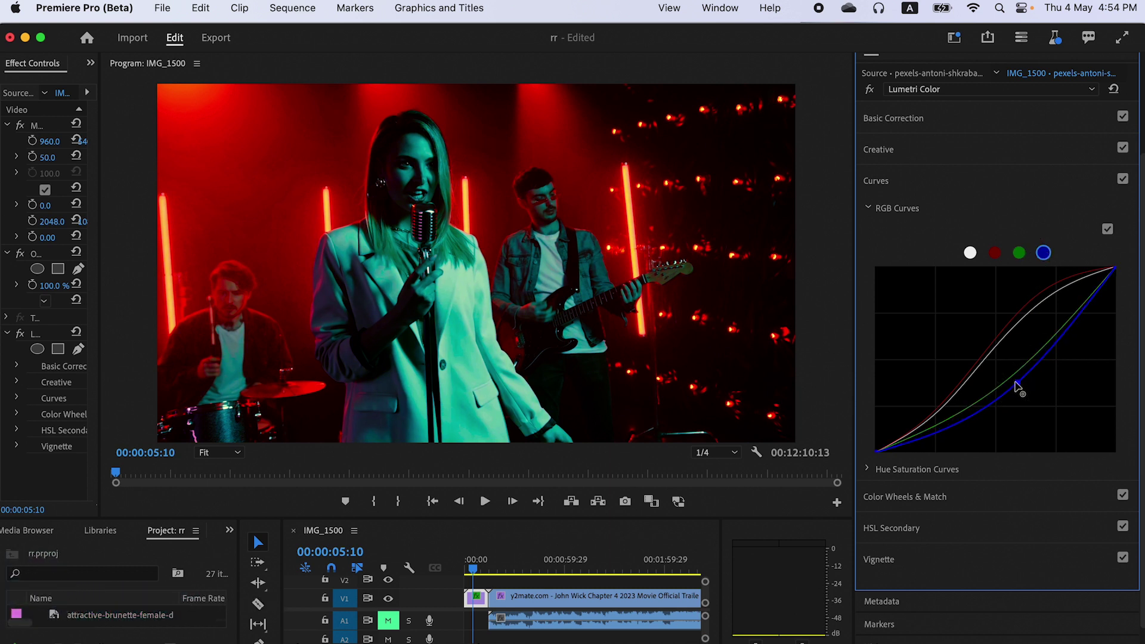
pyautogui.click(915, 499)
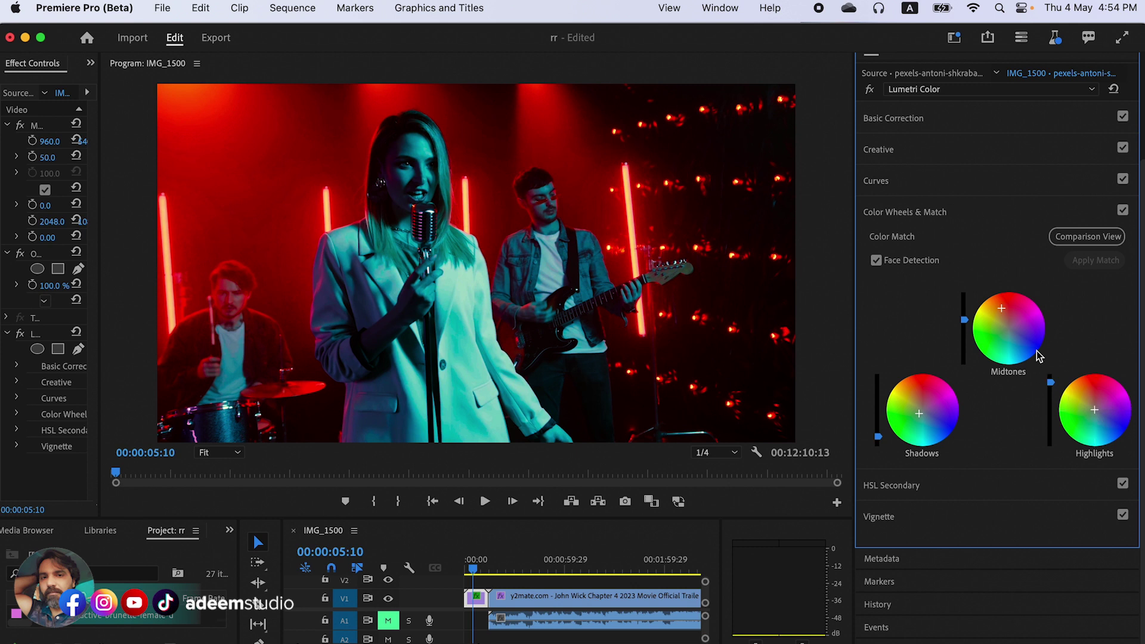
pyautogui.click(911, 213)
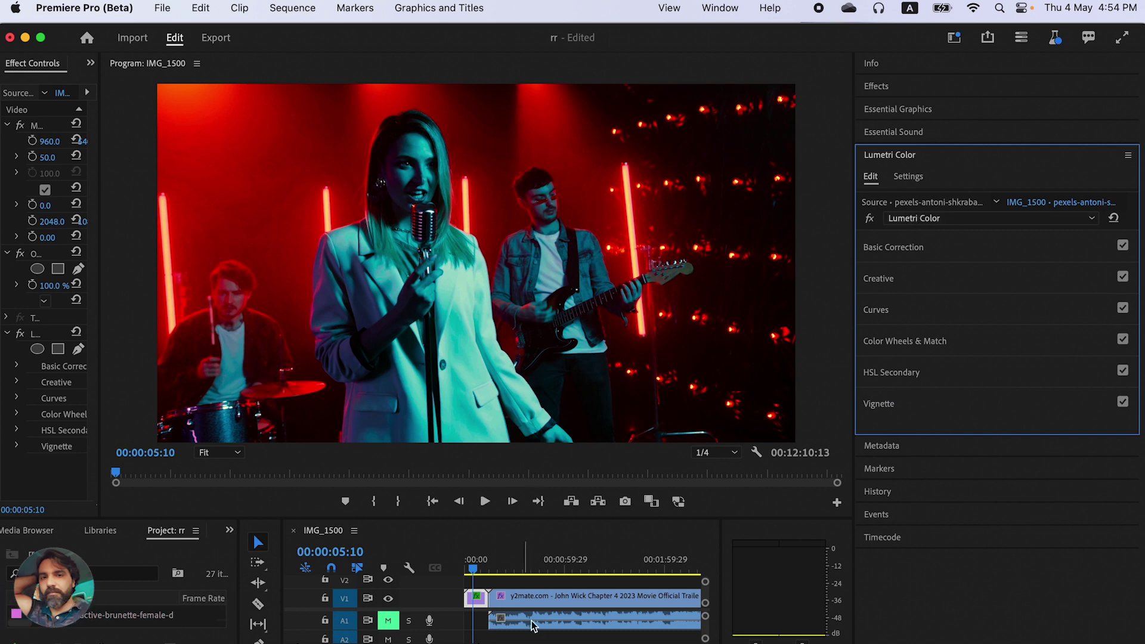
# Show the reference side by side and raise Basic Correction Contrast to 46.7, leaving Shadows at 0.0
pyautogui.click(653, 503)
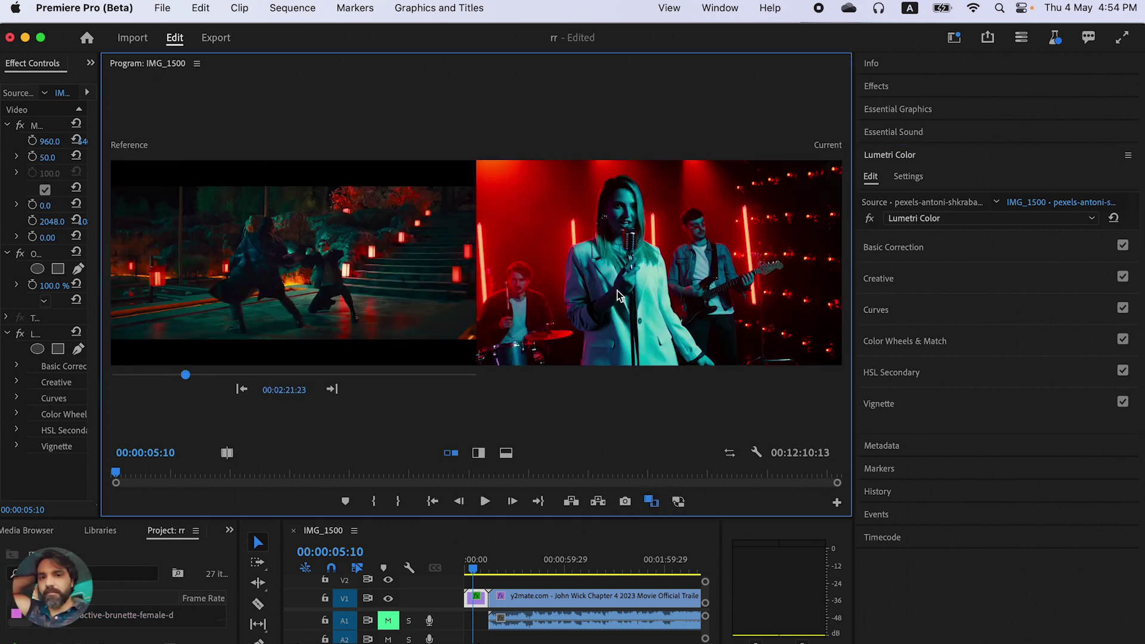
pyautogui.click(894, 251)
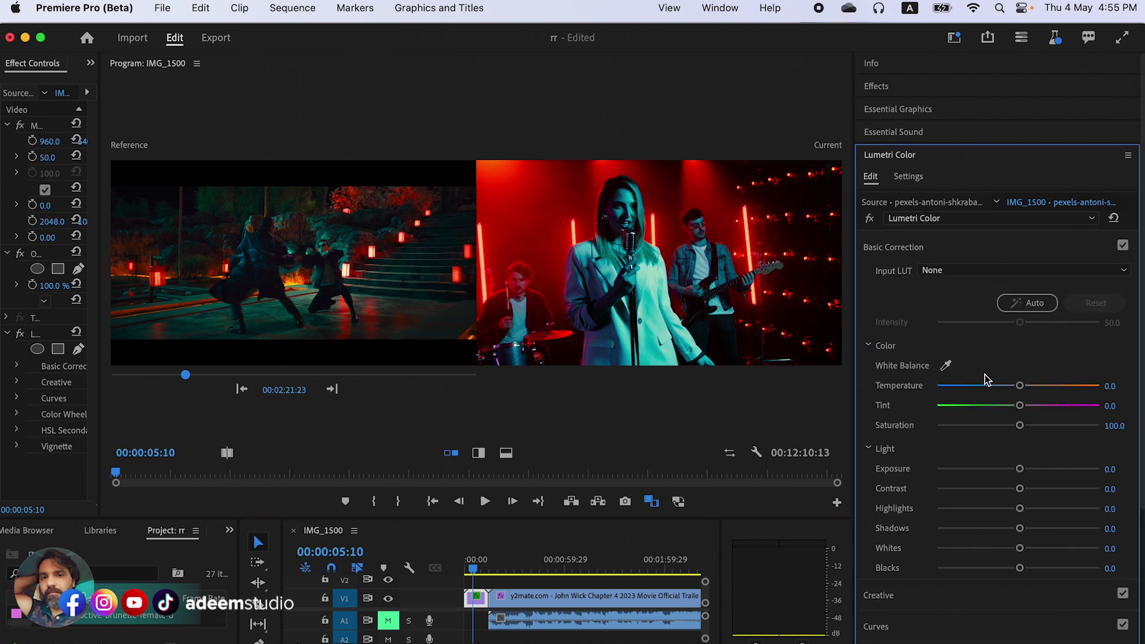
pyautogui.moveTo(1020, 489); pyautogui.dragTo(1056, 489)
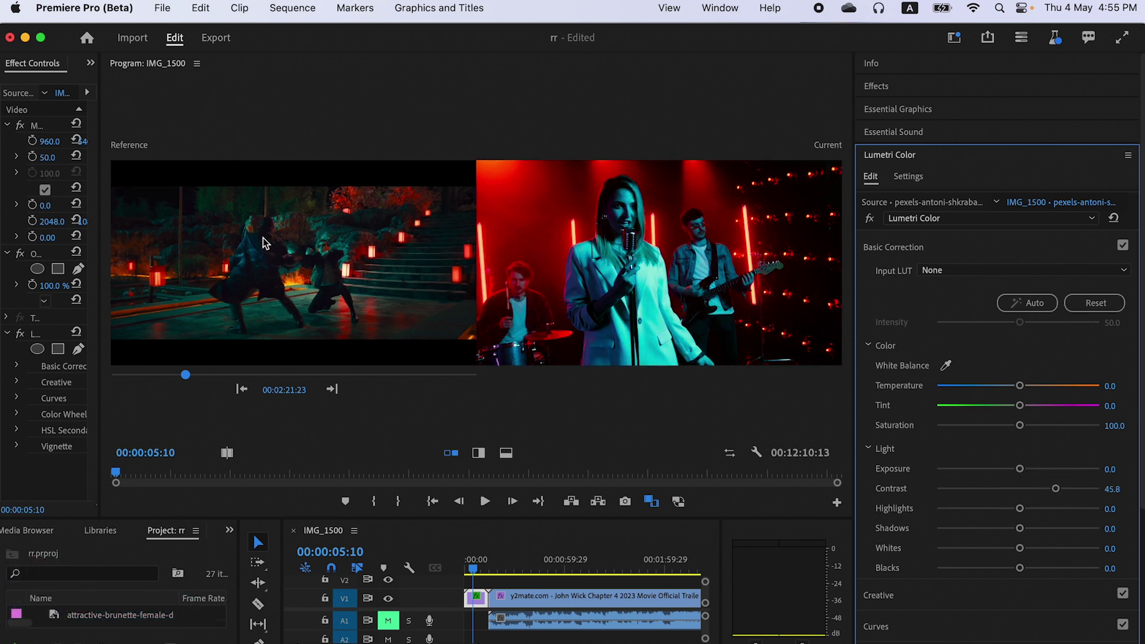
pyautogui.click(1056, 490)
pyautogui.moveTo(1055, 491); pyautogui.dragTo(1057, 491)
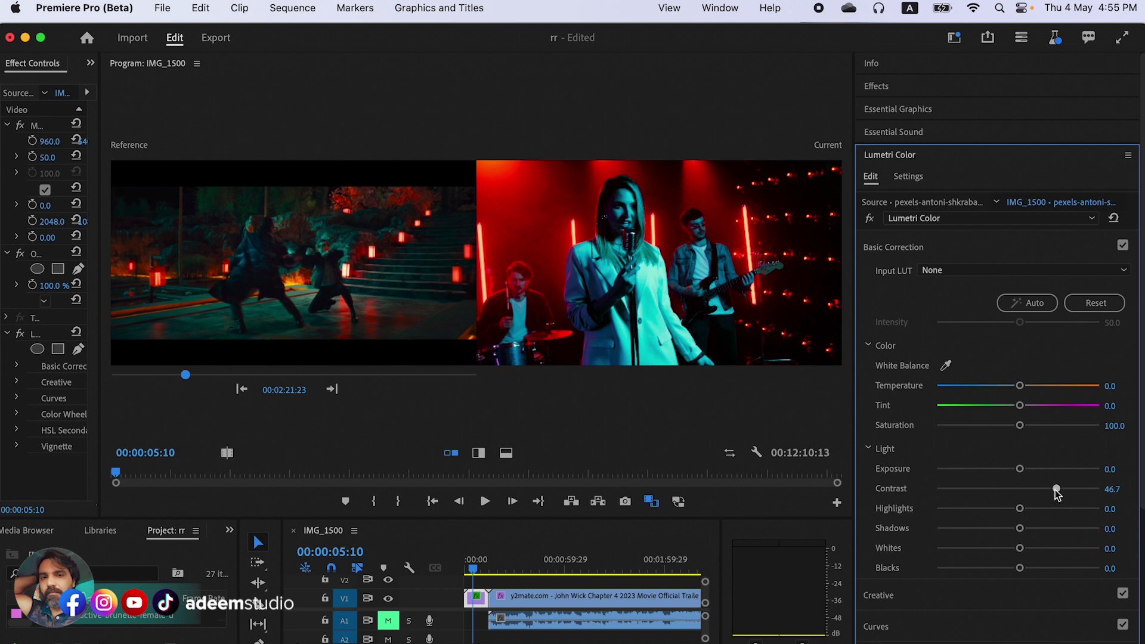
pyautogui.moveTo(1019, 529); pyautogui.dragTo(1014, 530)
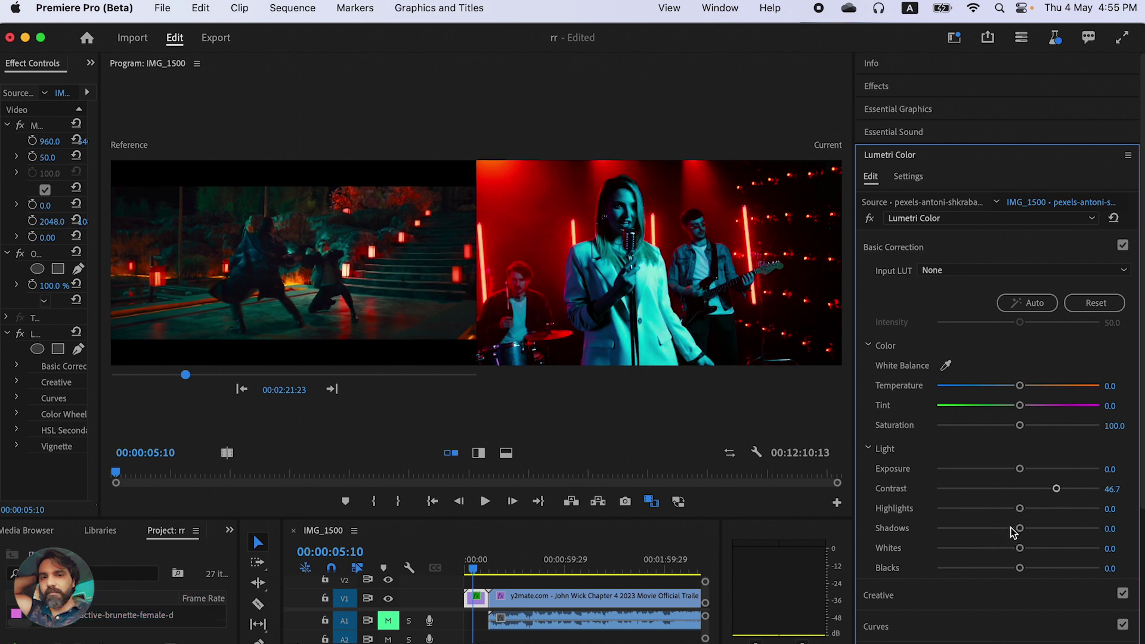
pyautogui.doubleClick(1014, 529)
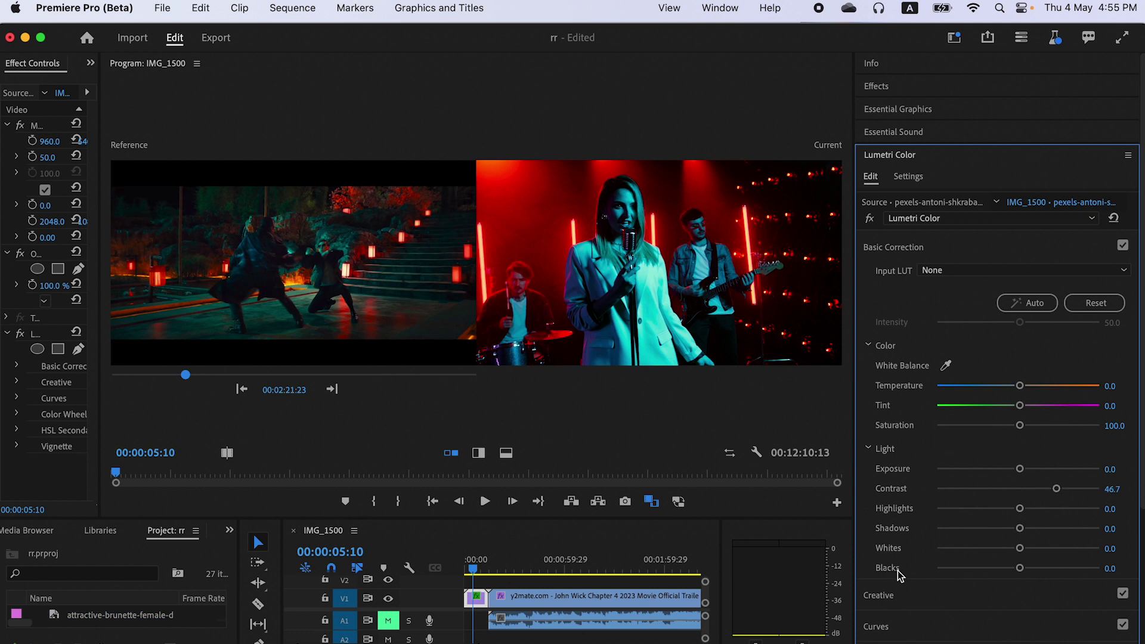
pyautogui.click(888, 623)
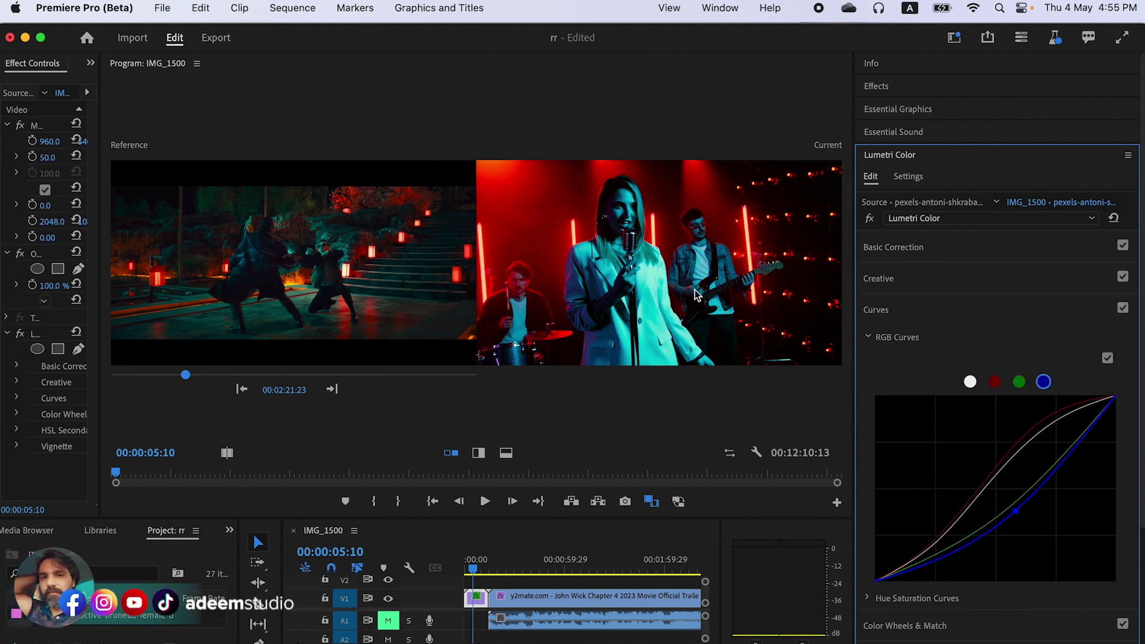
# Scrub through the graded clip and park the playhead at 00:00:02:09
pyautogui.moveTo(476, 570); pyautogui.dragTo(471, 571)
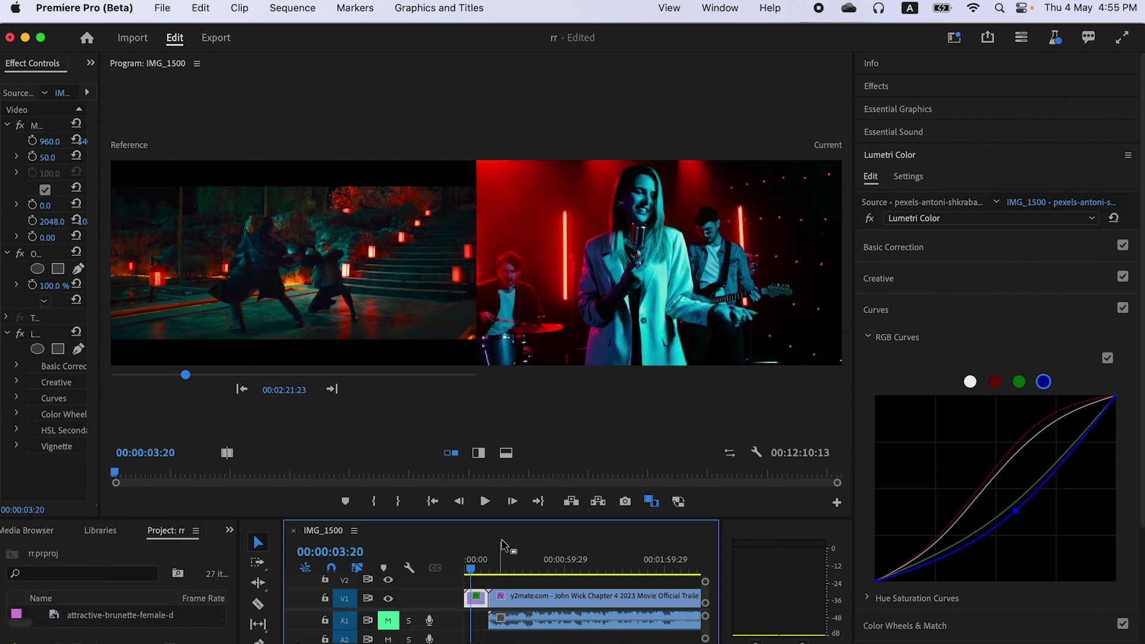
pyautogui.click(458, 501)
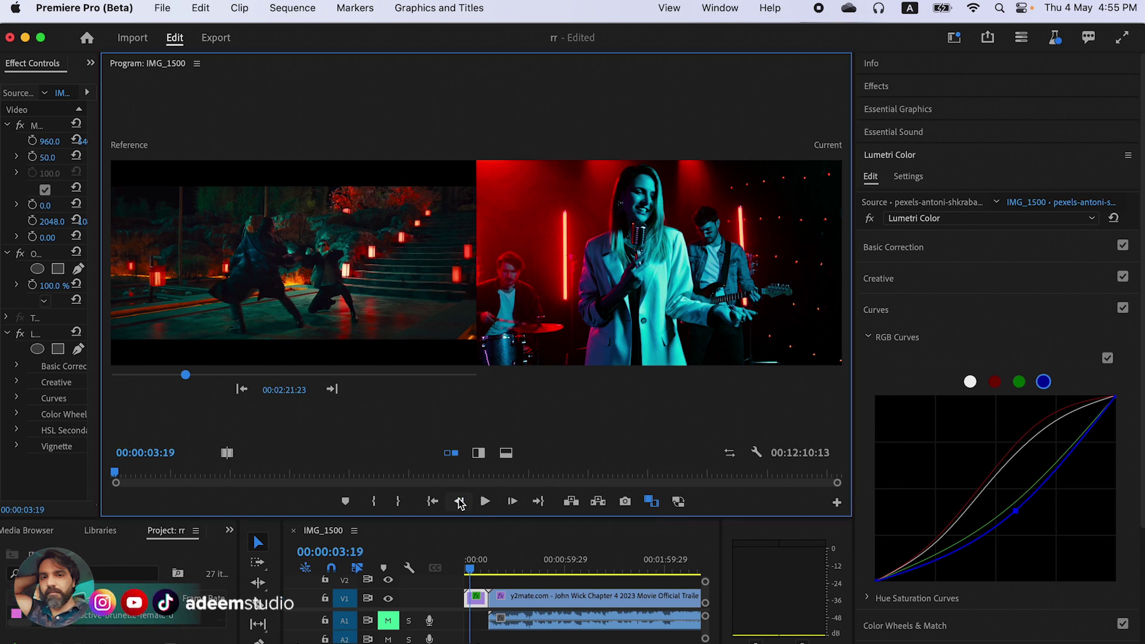
pyautogui.moveTo(476, 571); pyautogui.dragTo(471, 569)
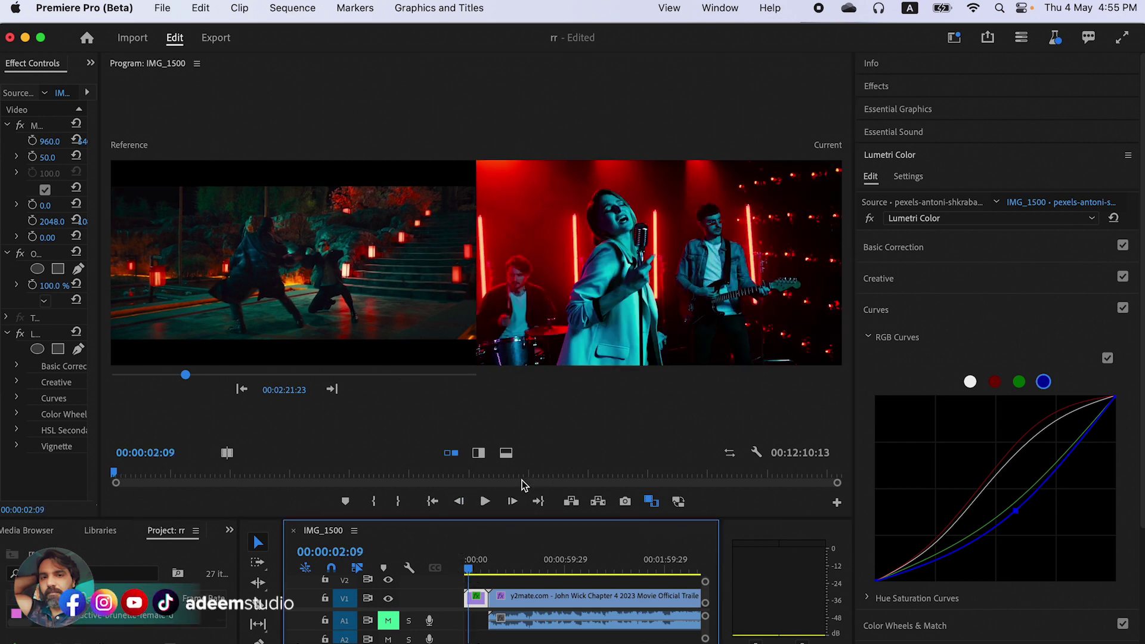
# Lower the red curve's shadow point and raise the green curve's midtone point slightly
pyautogui.click(995, 382)
pyautogui.moveTo(953, 537); pyautogui.dragTo(934, 552)
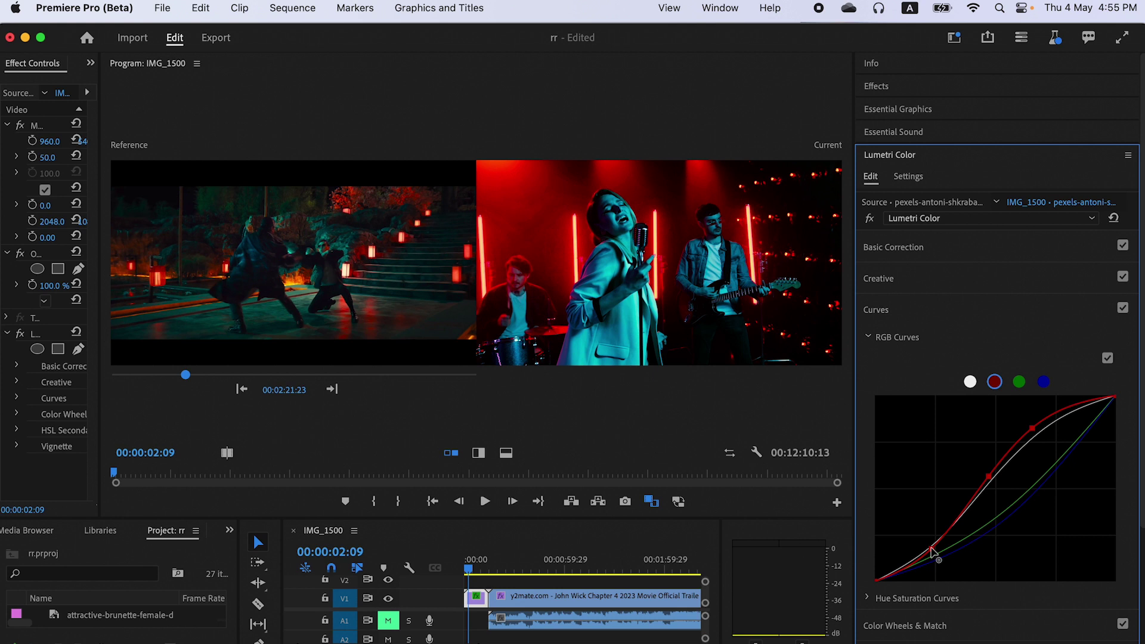
pyautogui.click(932, 549)
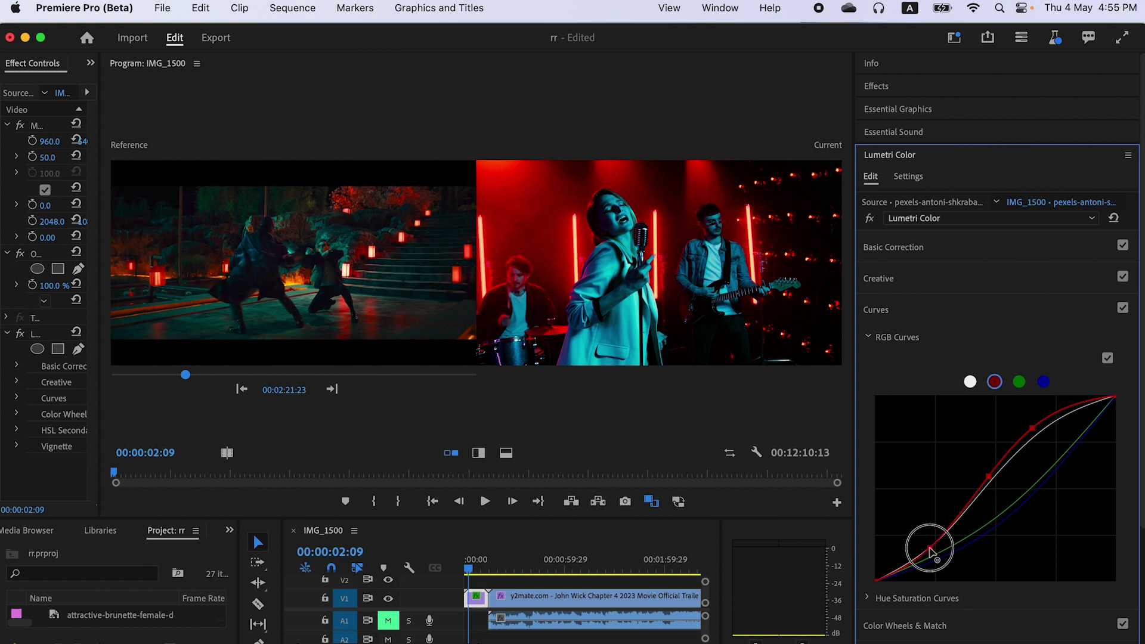
pyautogui.click(1033, 430)
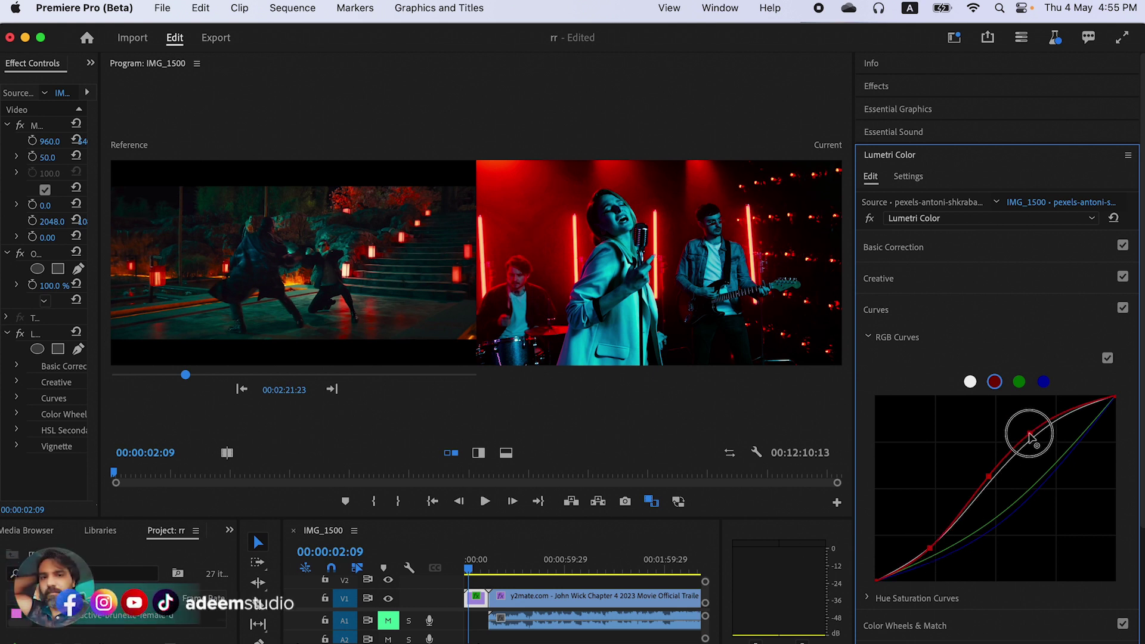
pyautogui.click(1020, 383)
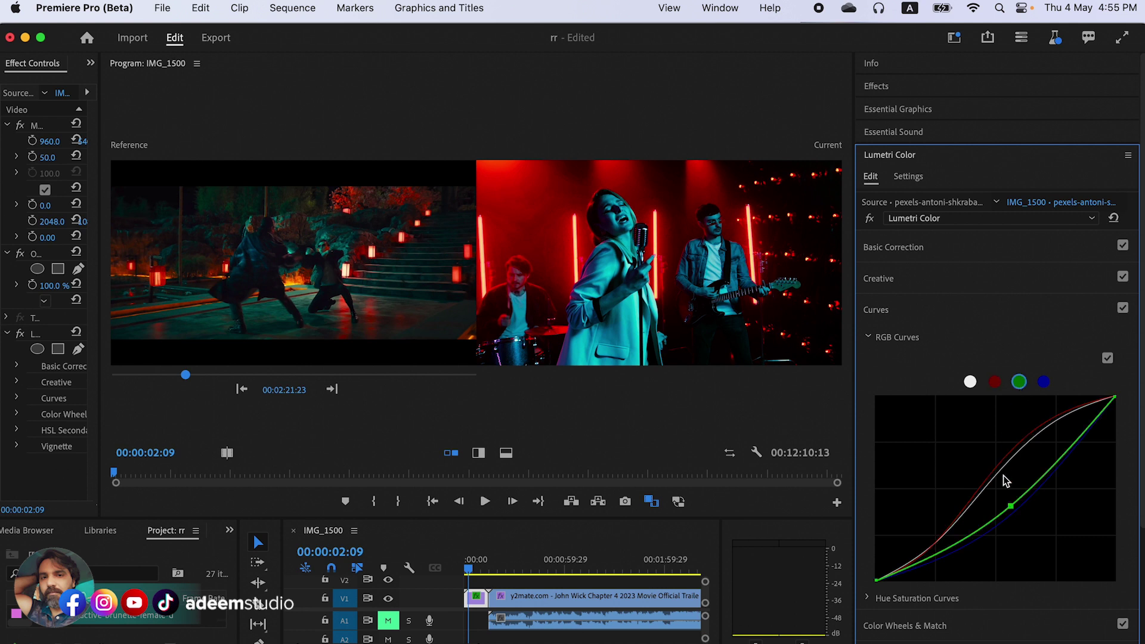
pyautogui.moveTo(1012, 507); pyautogui.dragTo(1010, 500)
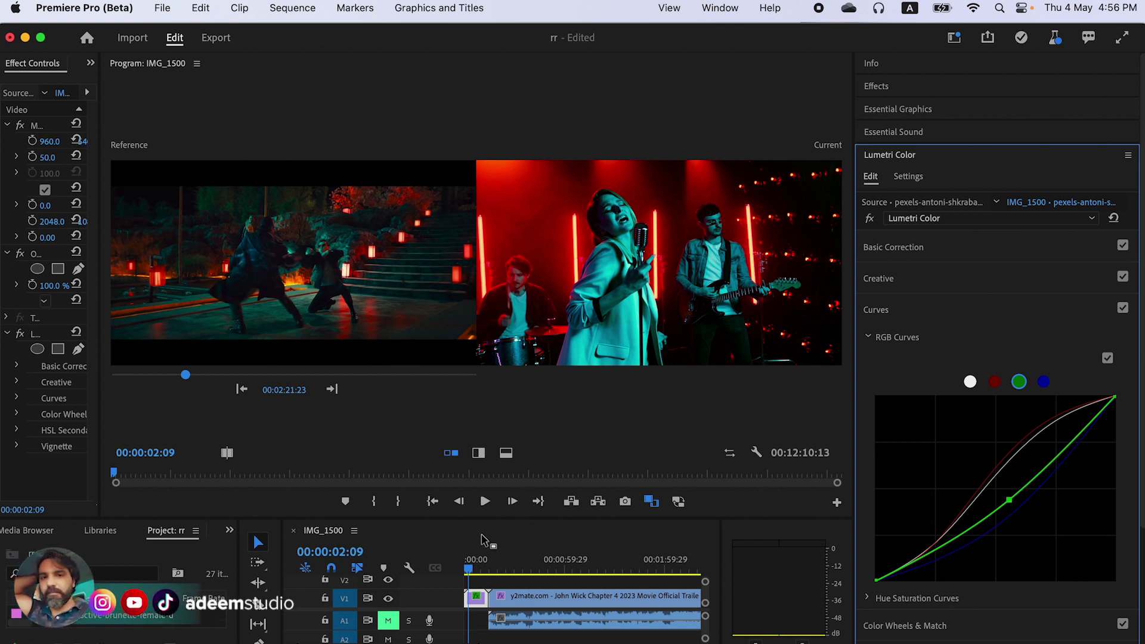
# Move the playhead to 00:00:00:14 to review the graded clip beside the reference
pyautogui.click(468, 569)
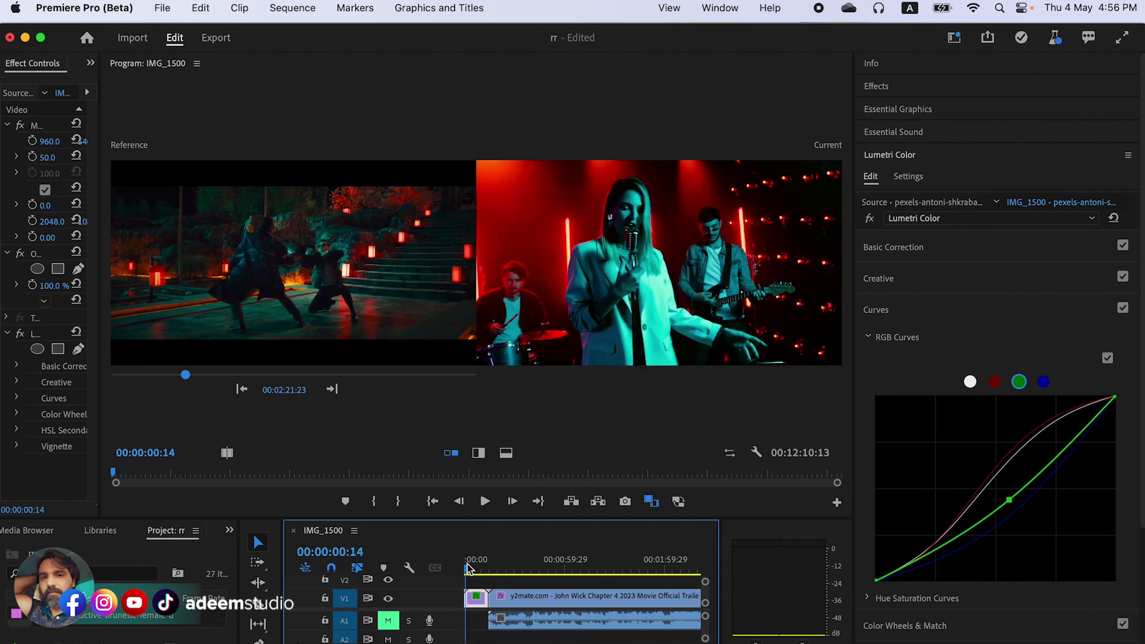